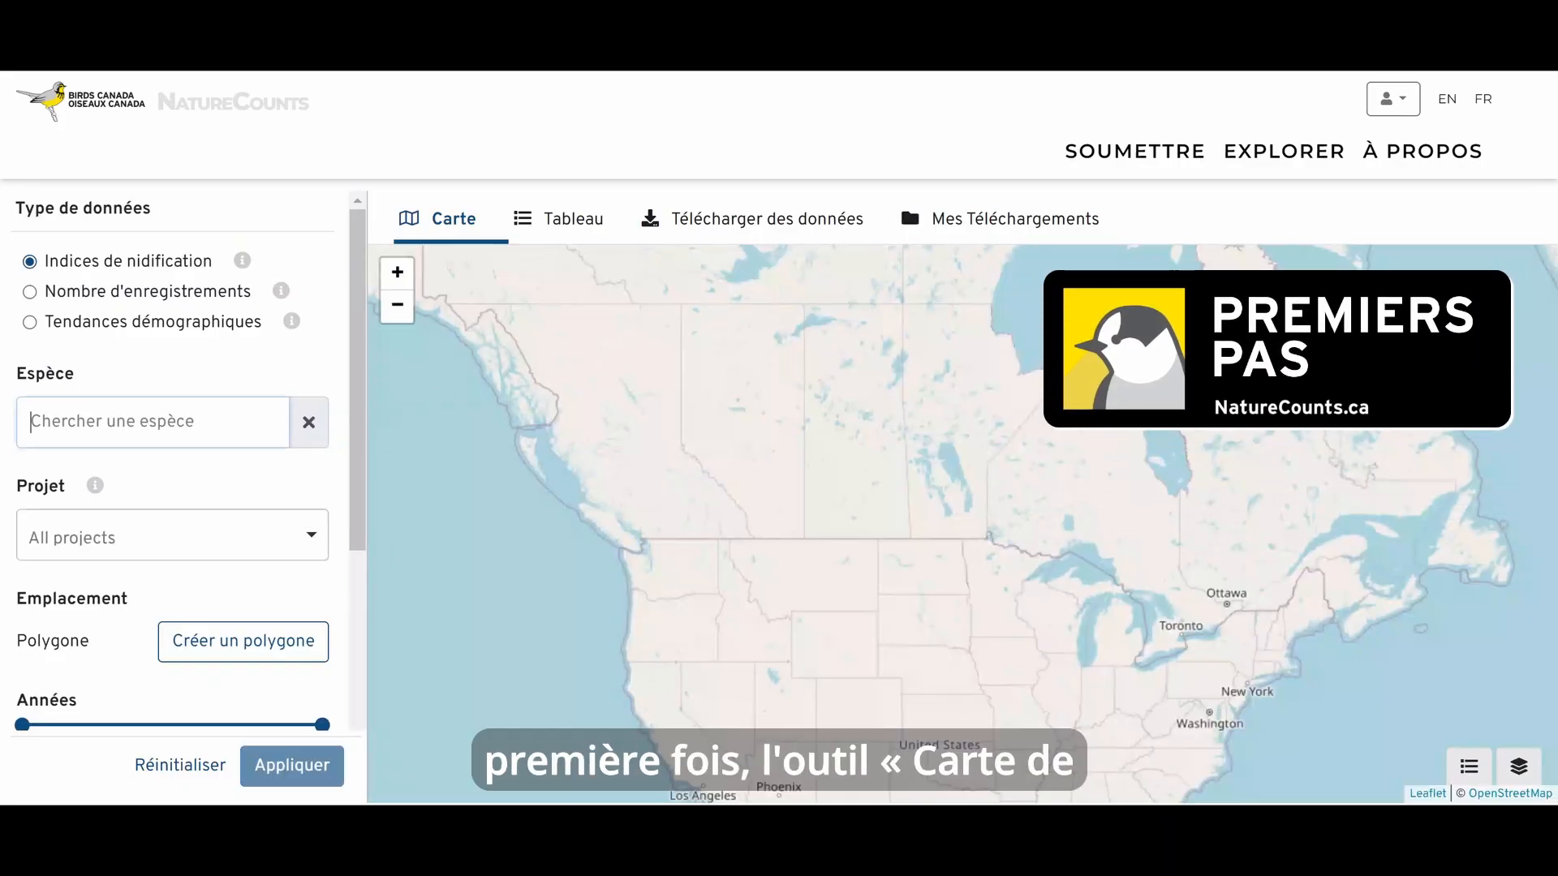
Map the Indices de nidification data for the species Paruline du Canada around southern Manitoba and Lake Superior.
{"action": "type", "text": "paruline du"}
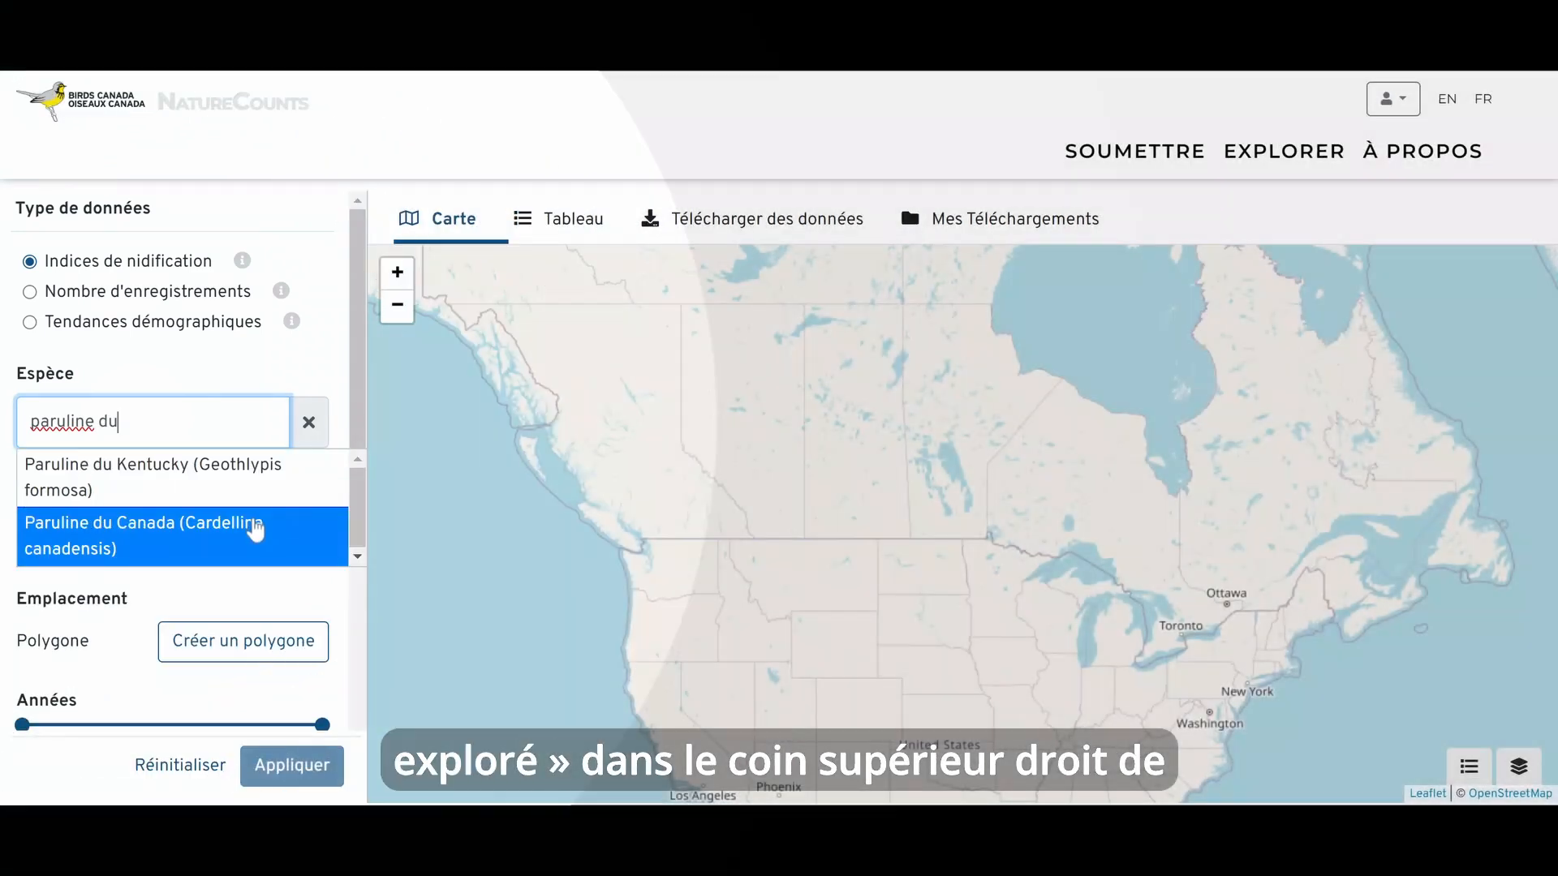
{"action": "left_click", "coordinate": [254, 528]}
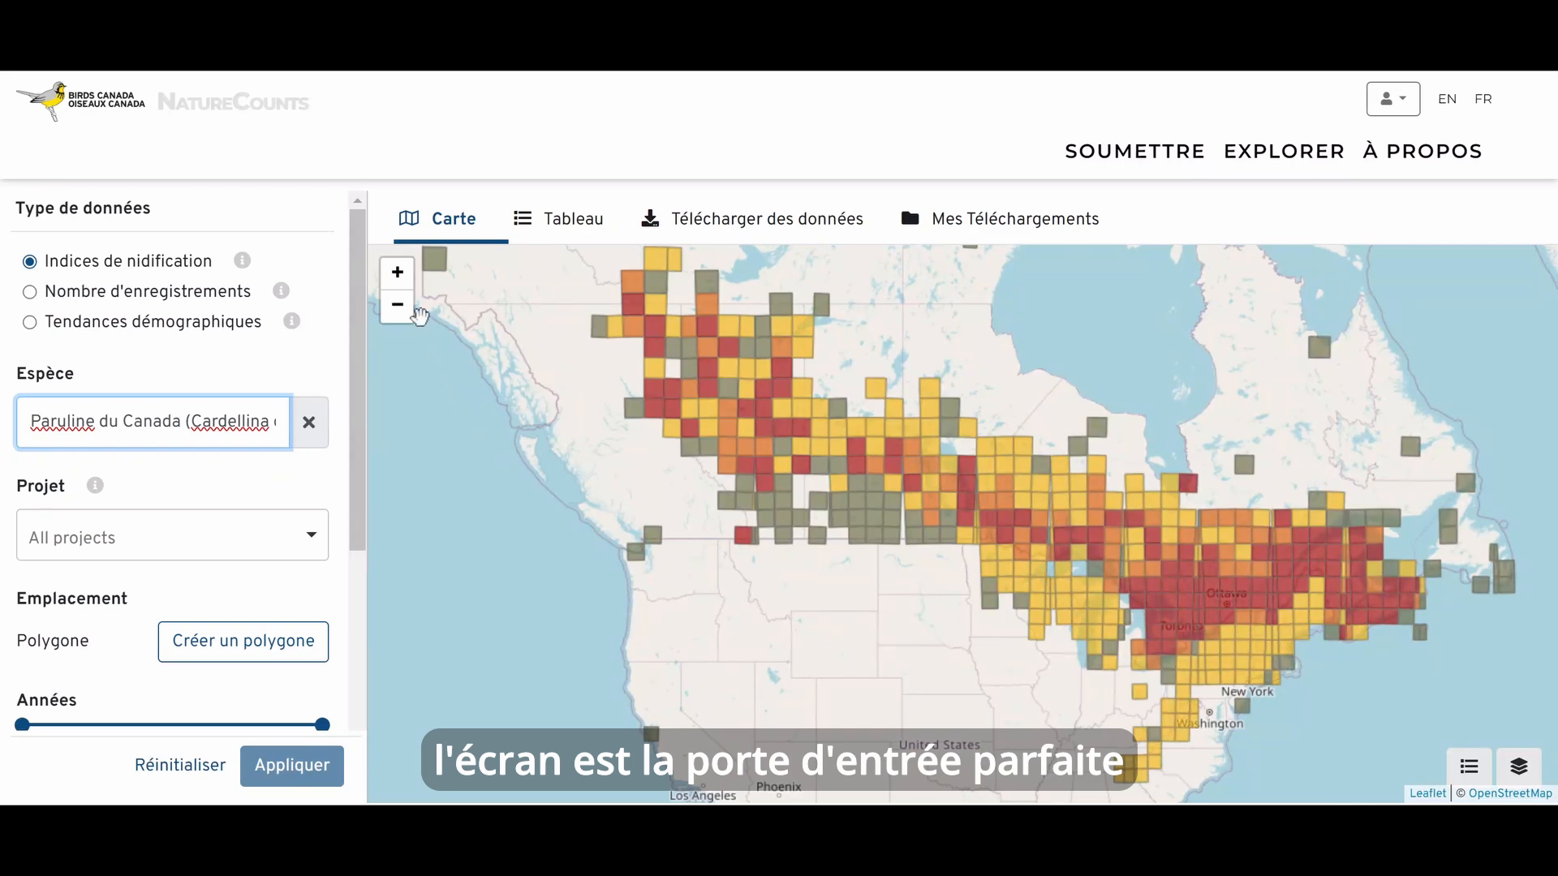
{"action": "left_click", "coordinate": [398, 273]}
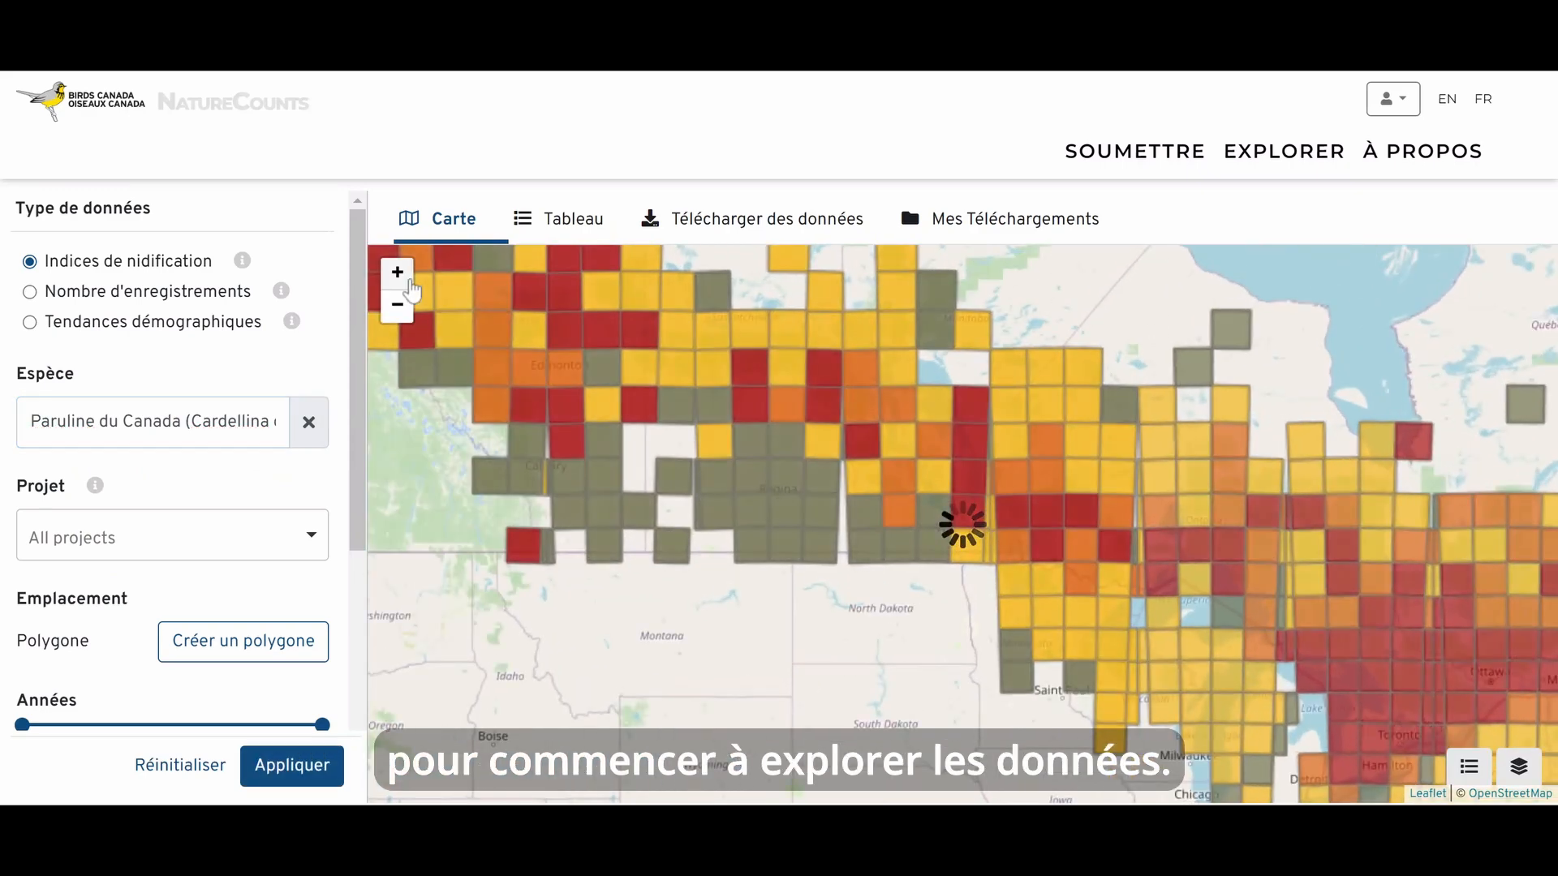
{"action": "left_click", "coordinate": [397, 273]}
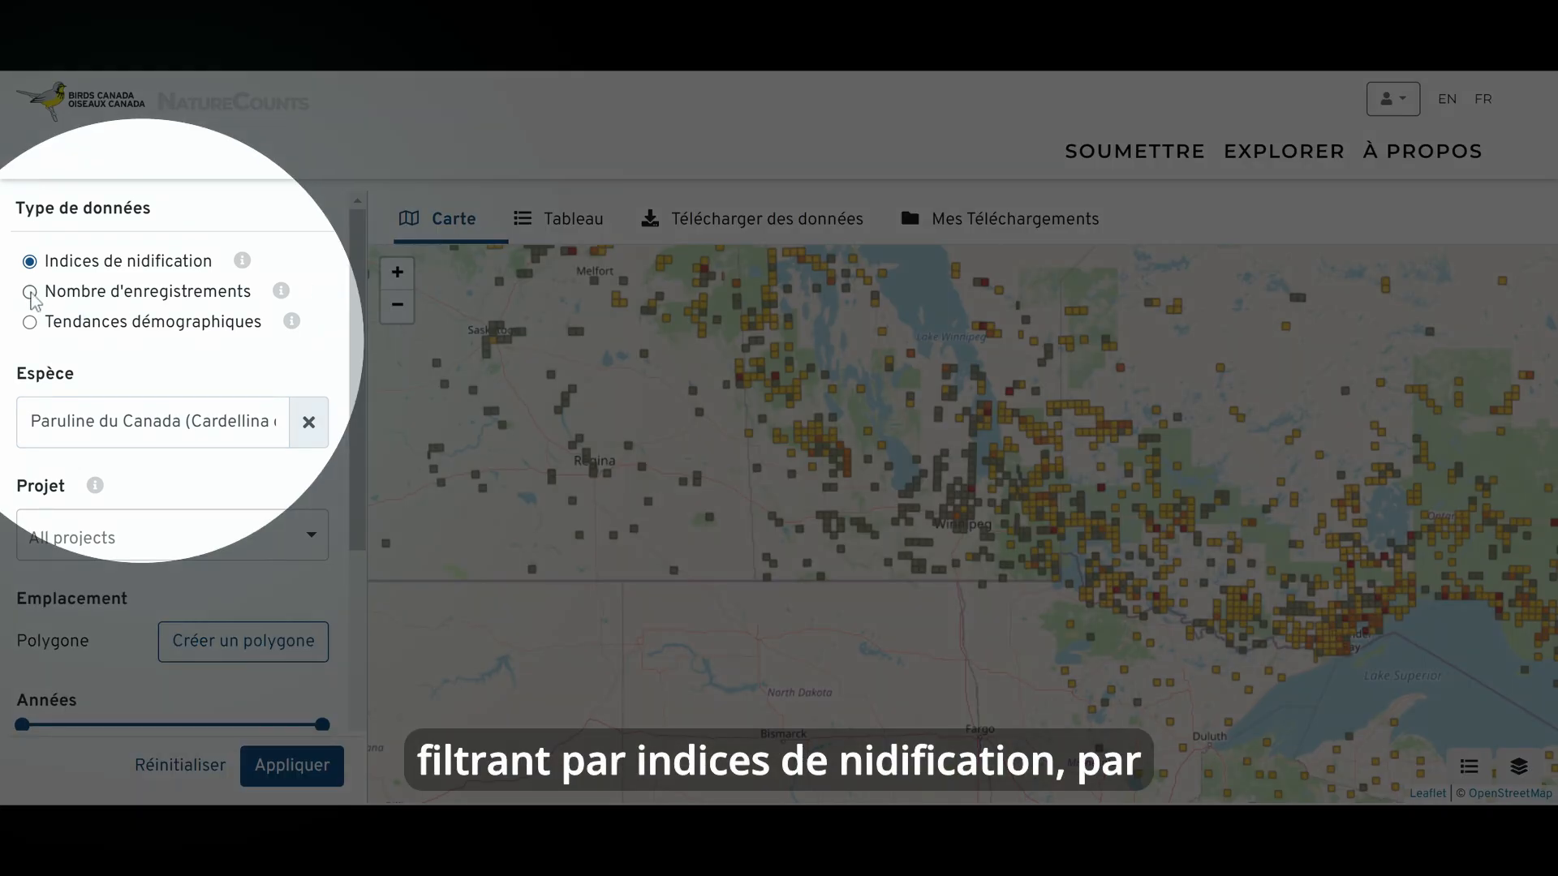
View the species' Nombre d'enregistrements and Tendances démographiques data, and open the map's legend and layer options.
{"action": "left_click", "coordinate": [30, 292]}
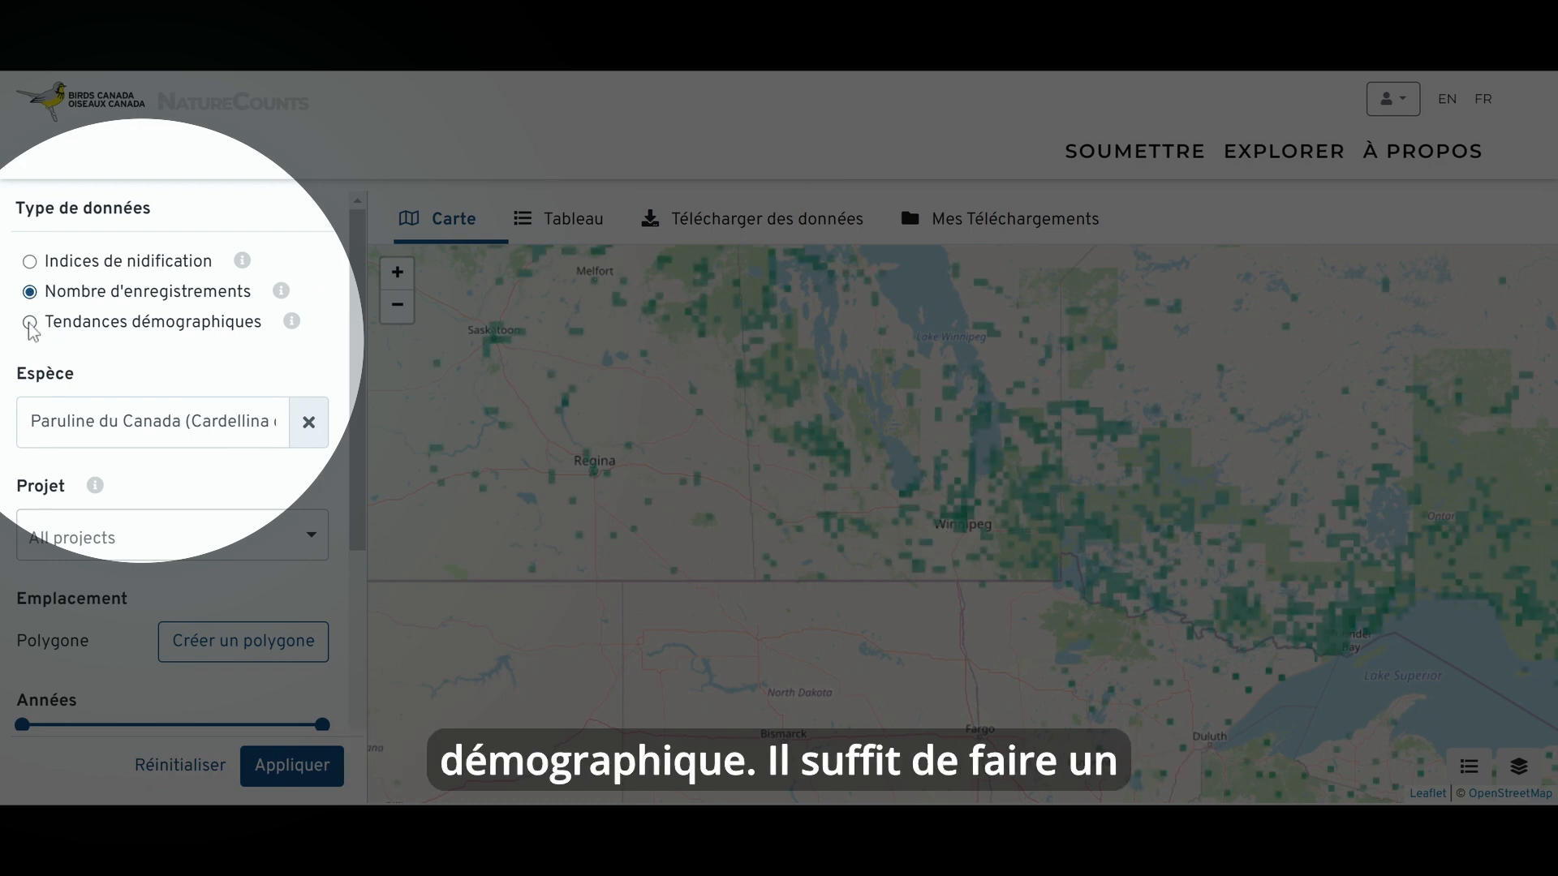
{"action": "left_click", "coordinate": [30, 323]}
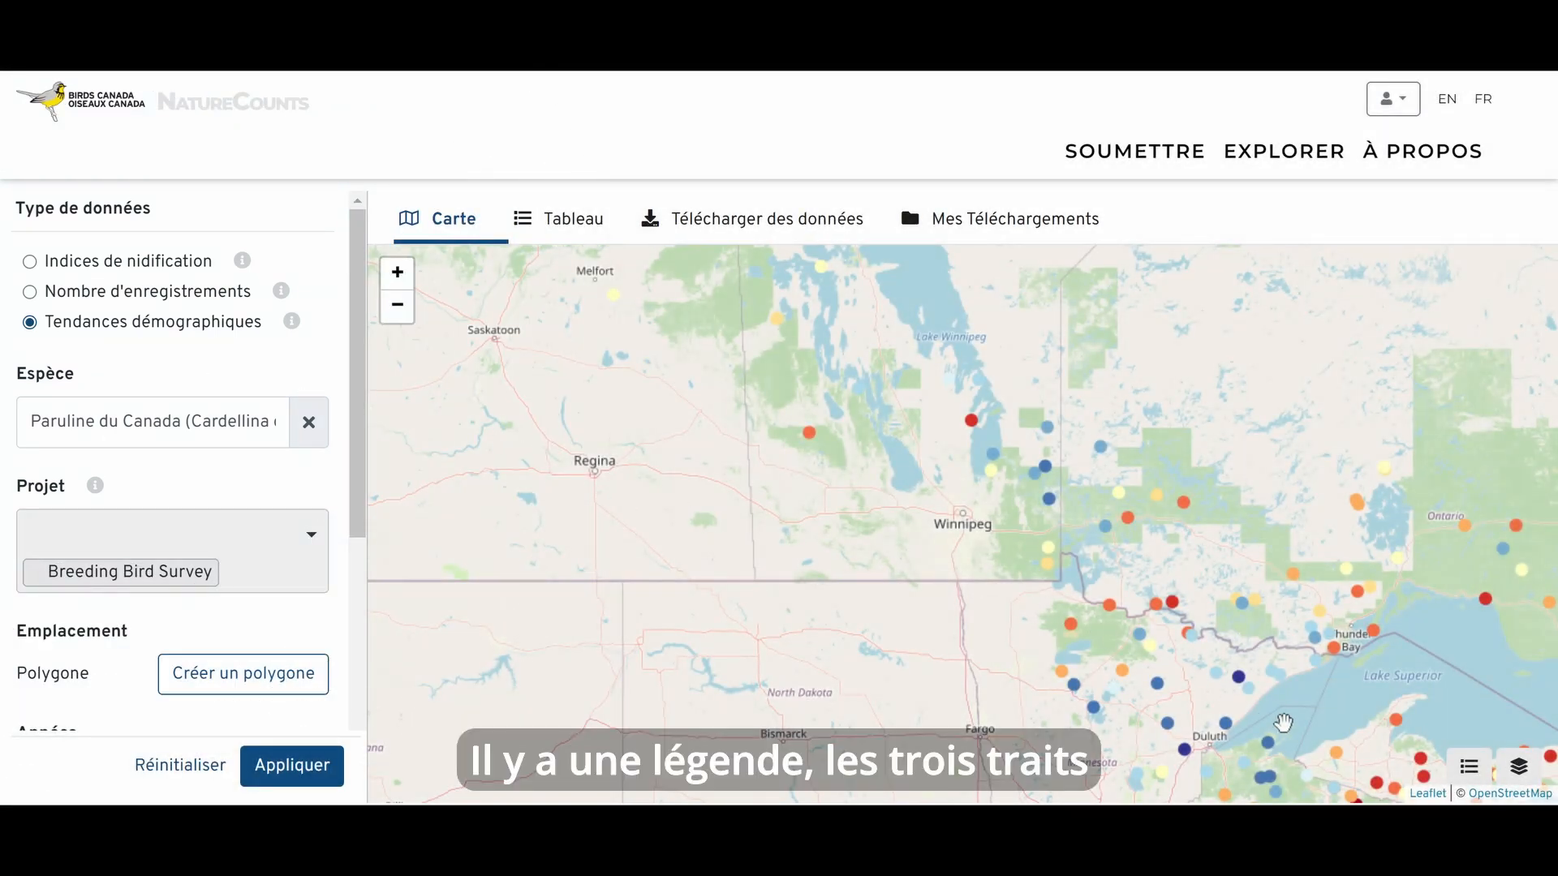
{"action": "left_click", "coordinate": [1469, 771]}
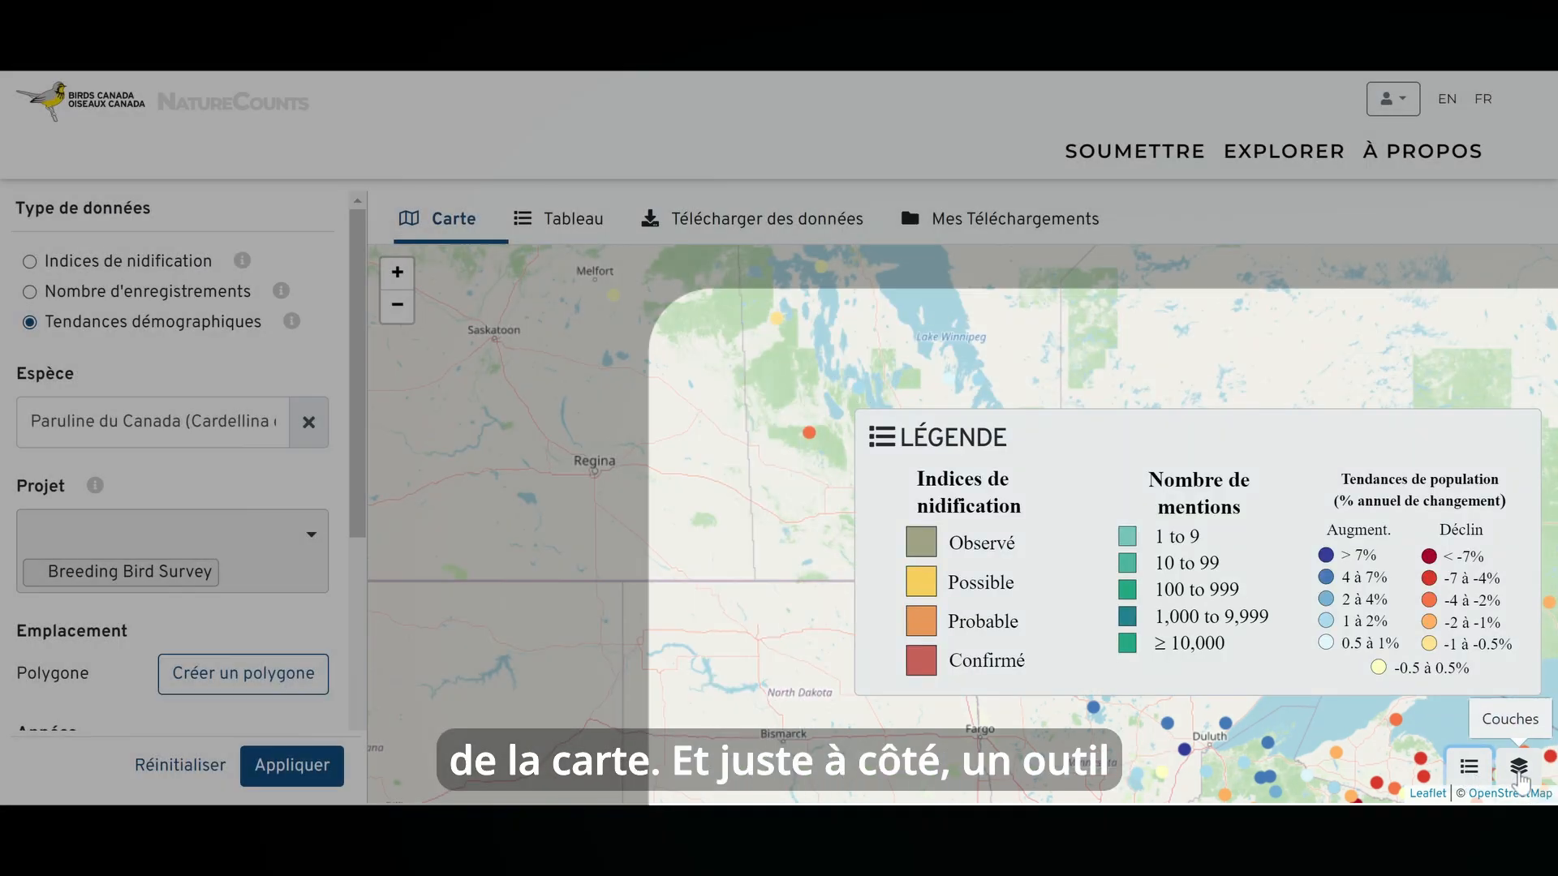
{"action": "left_click", "coordinate": [1519, 769]}
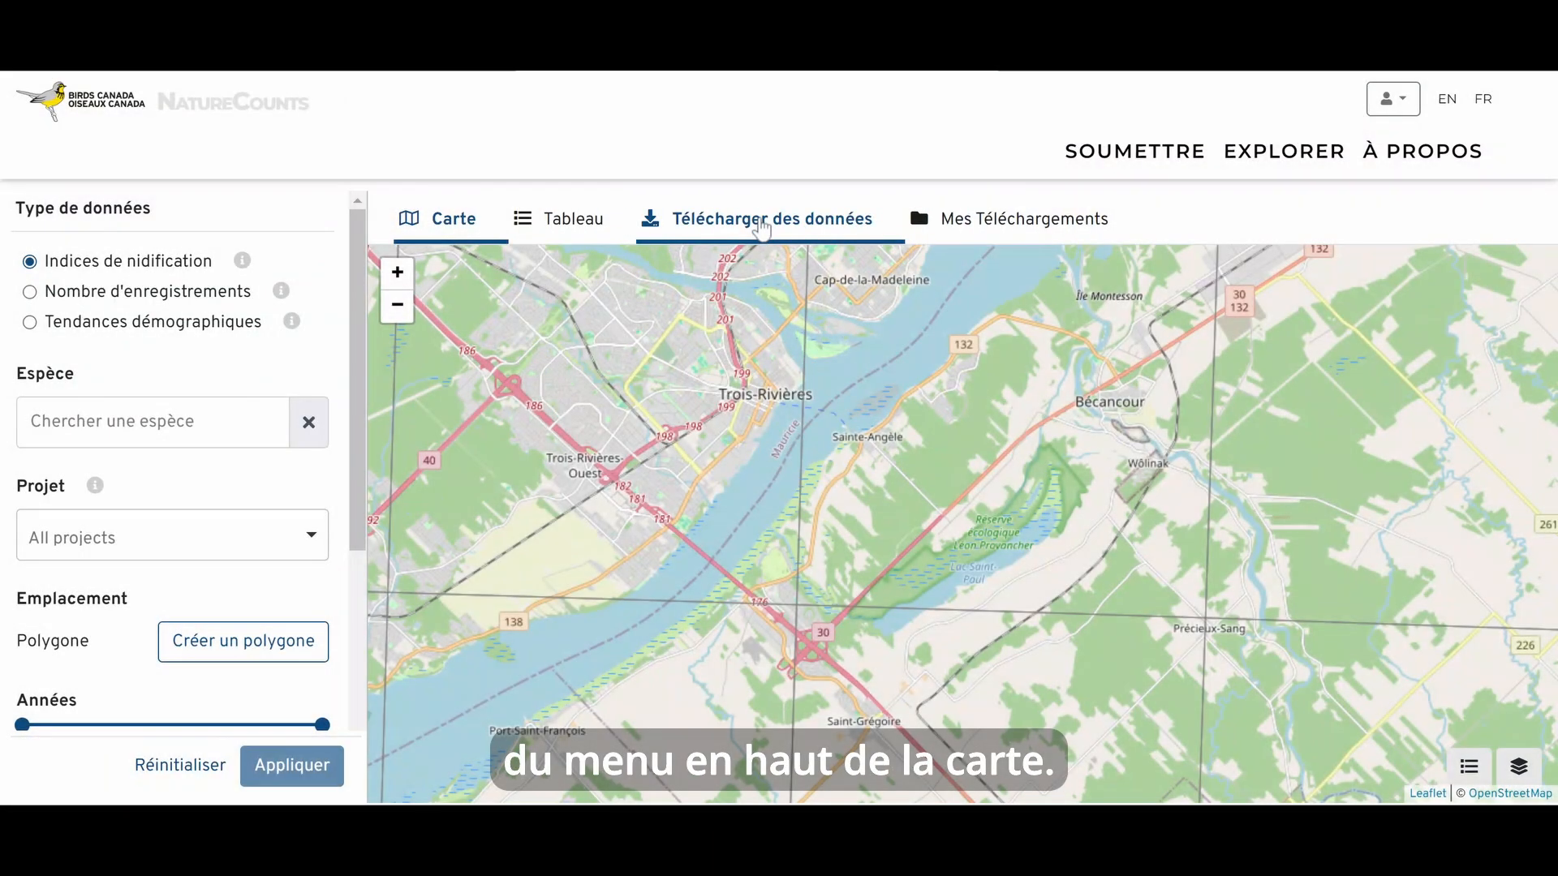
Filter the downloadable datasets with a four-corner location polygon across the river from Trois-Rivières, covering Sainte-Angèle, Lac Saint-Paul and Saint-Grégoire.
{"action": "left_click", "coordinate": [761, 227]}
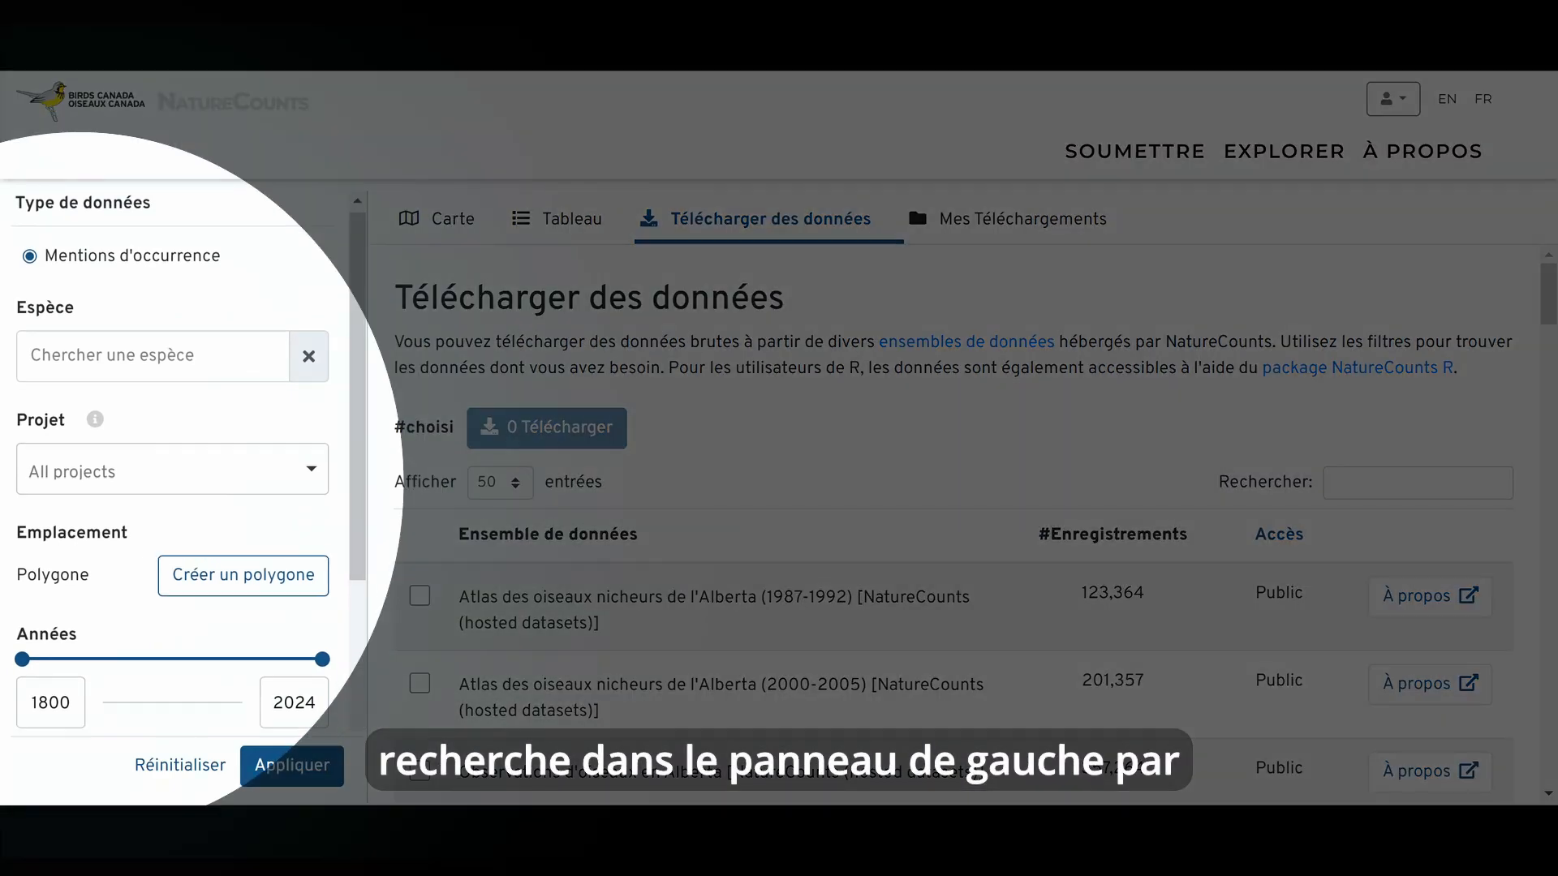
{"action": "scroll", "coordinate": [183, 454], "scroll_direction": "down", "scroll_amount": 3}
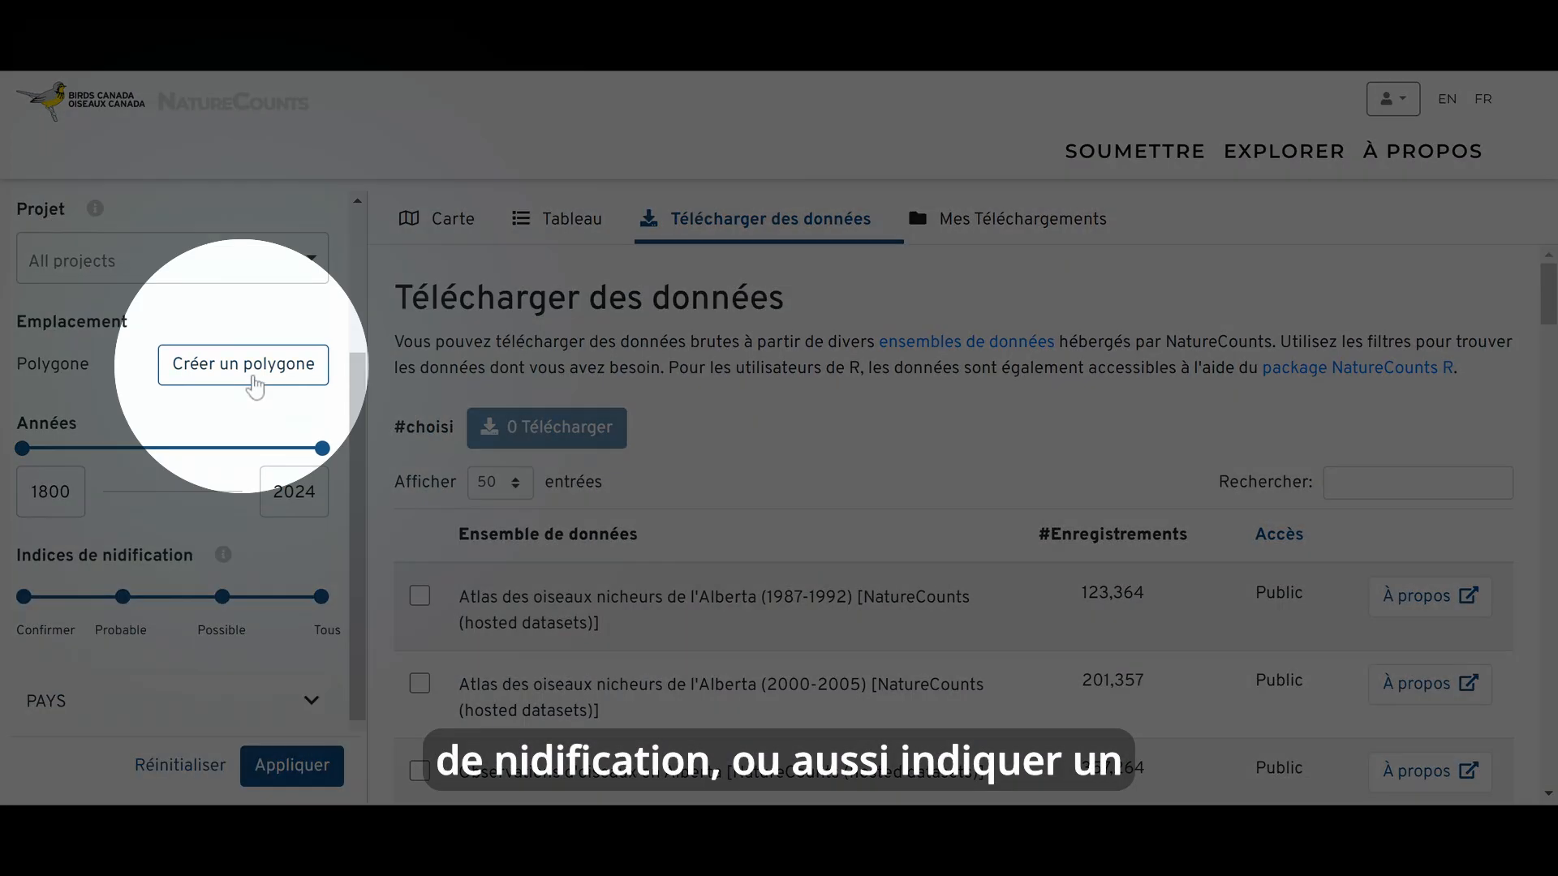
{"action": "left_click", "coordinate": [253, 378]}
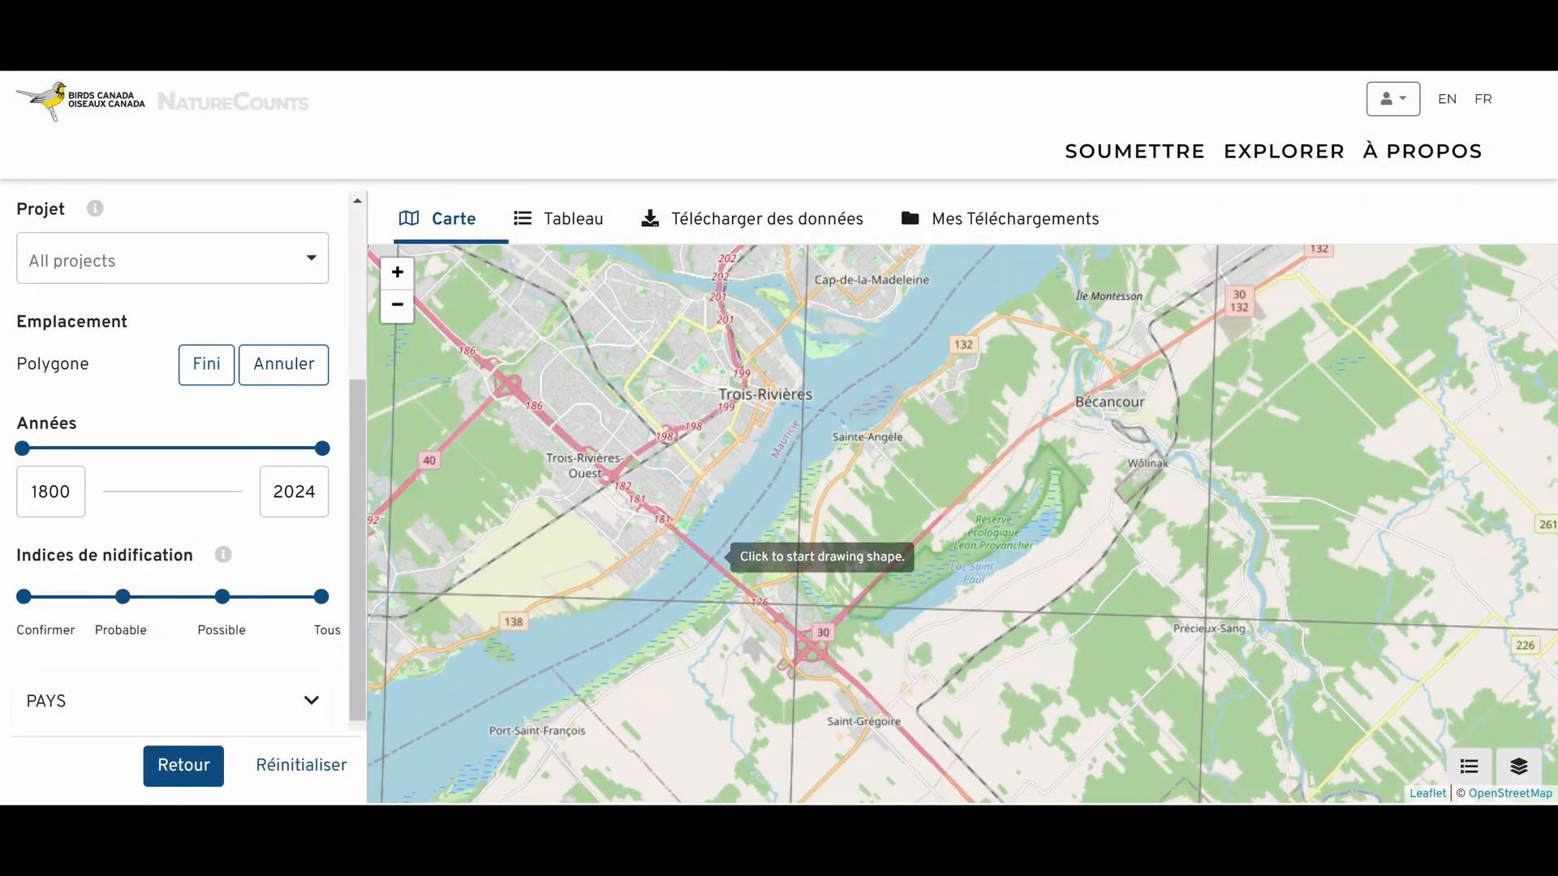
{"action": "left_click", "coordinate": [706, 556]}
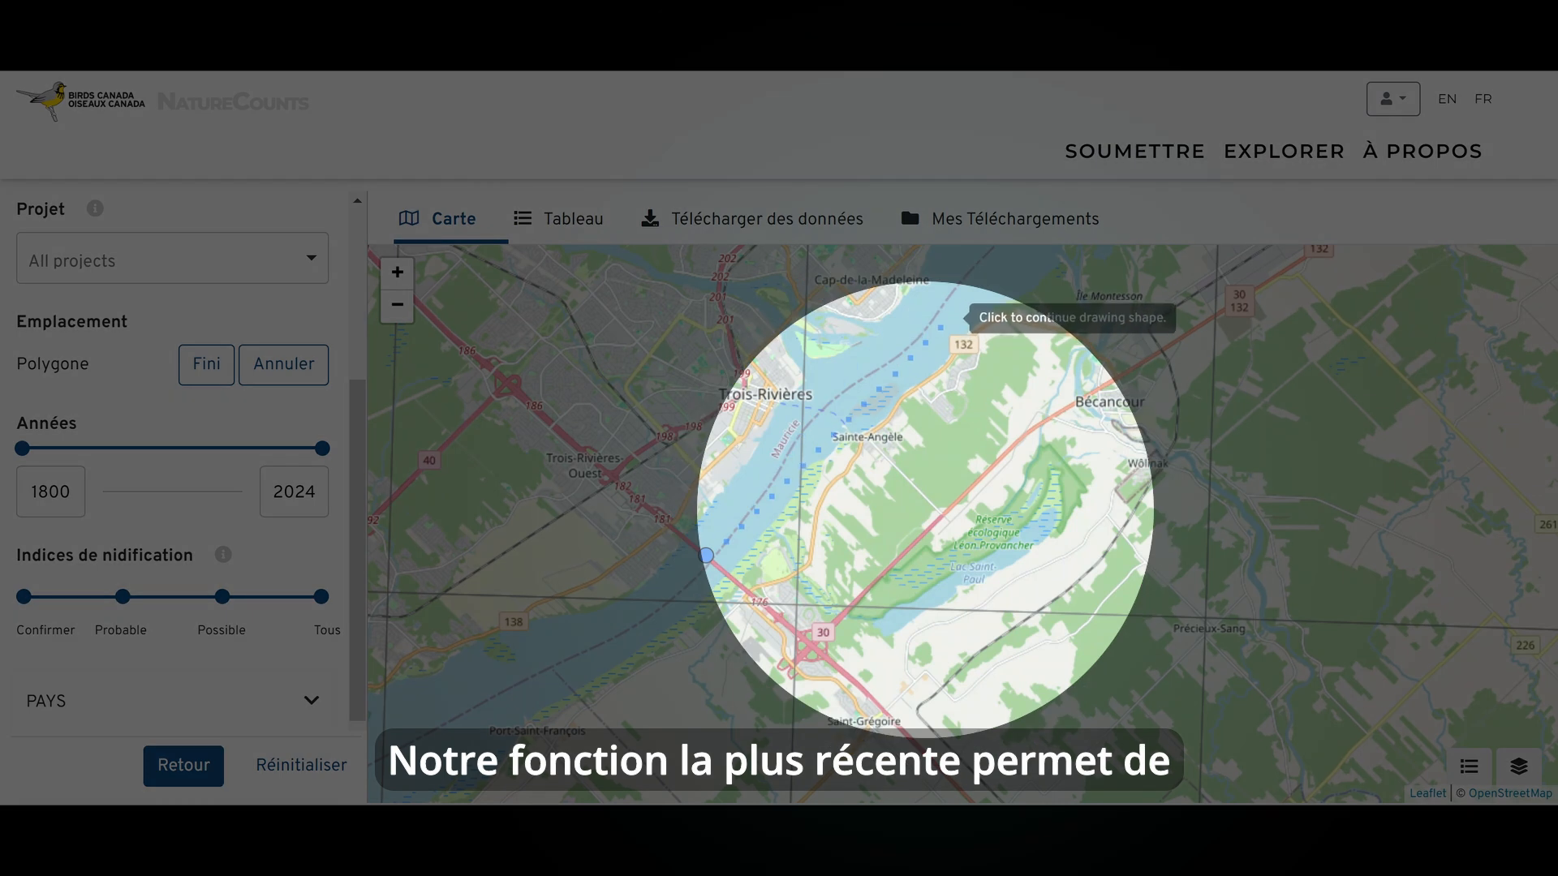
{"action": "left_click", "coordinate": [952, 309]}
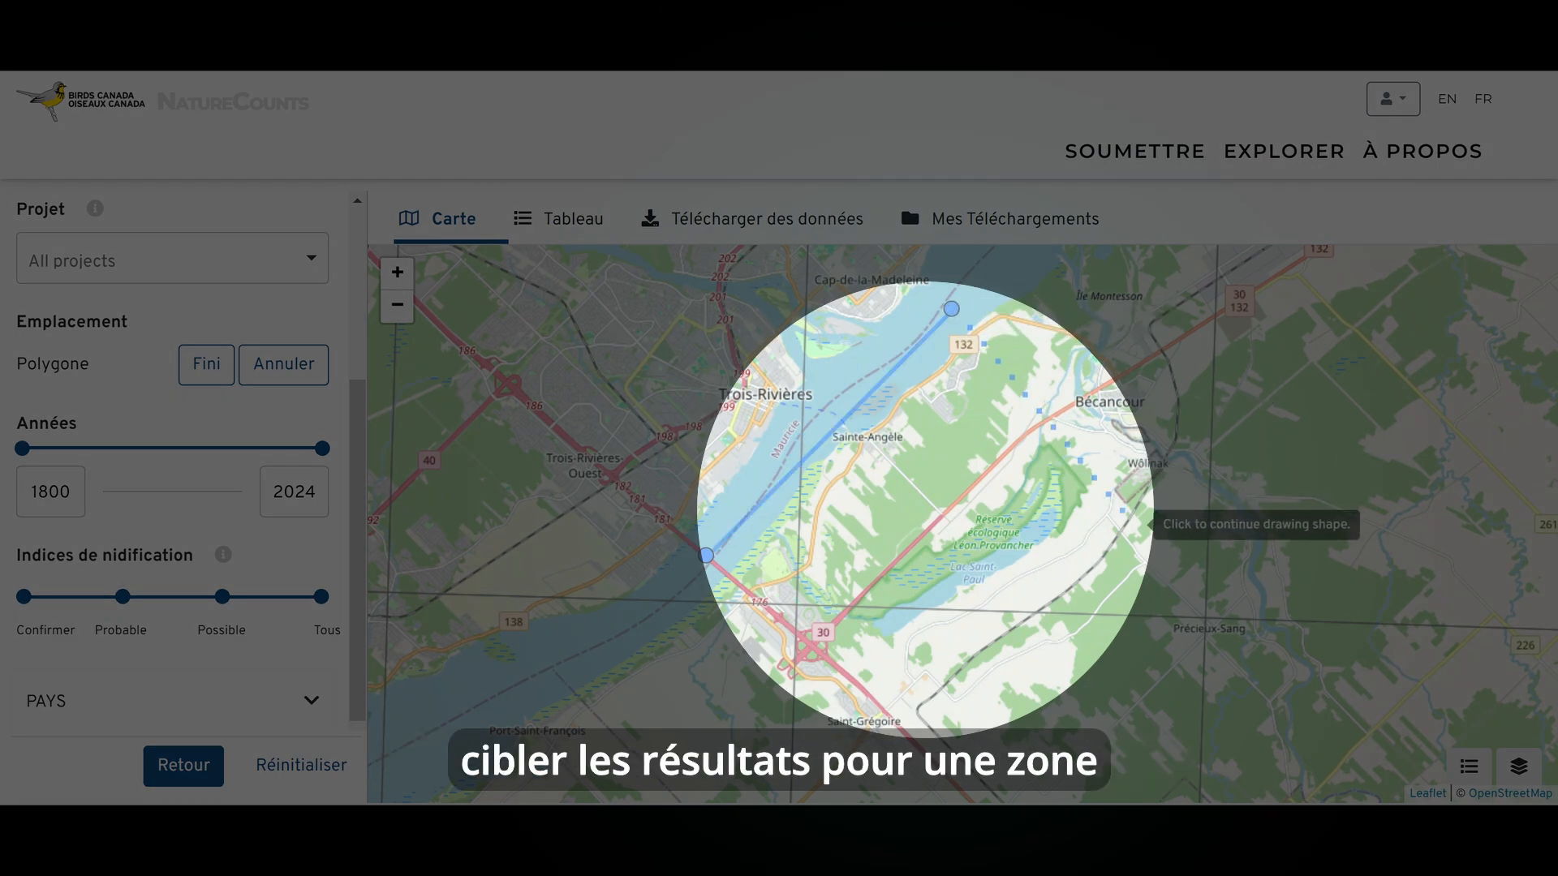
{"action": "left_click", "coordinate": [1128, 518]}
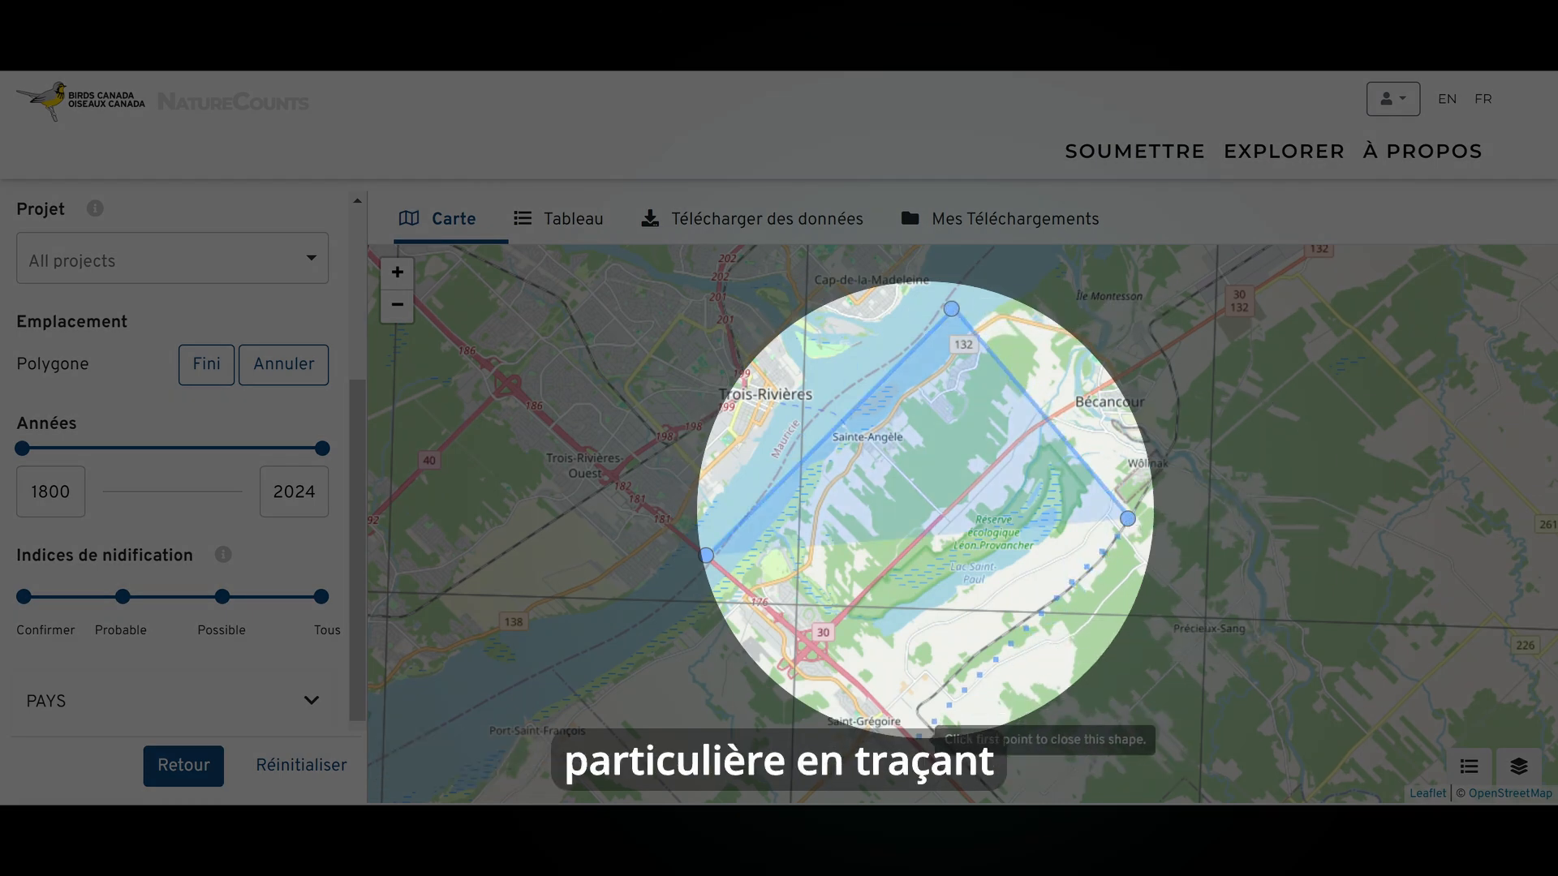
{"action": "left_click", "coordinate": [898, 733]}
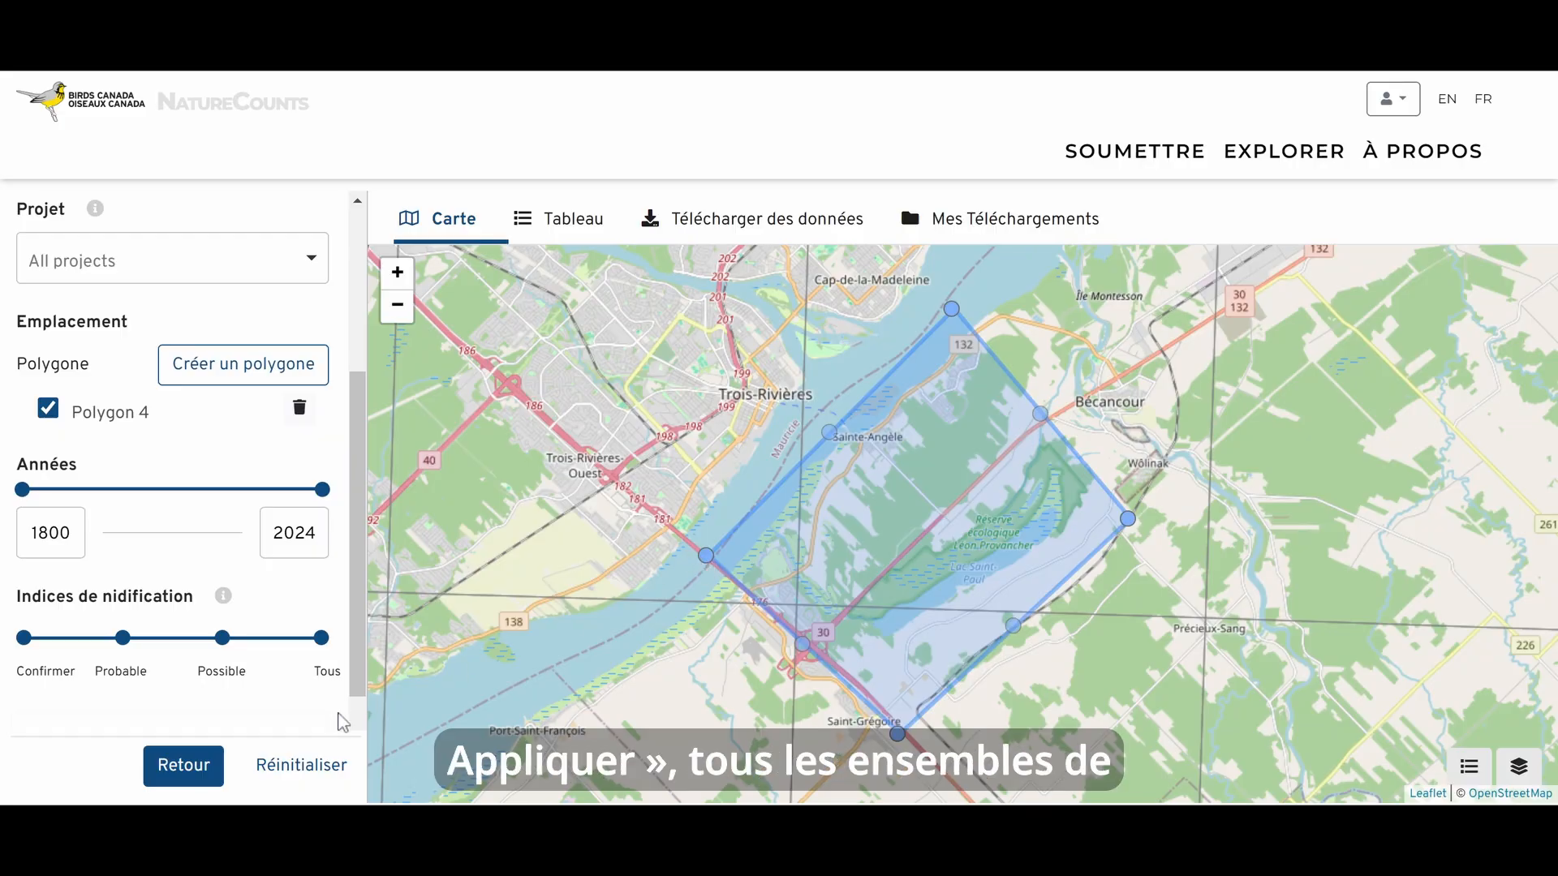
{"action": "left_click", "coordinate": [201, 771]}
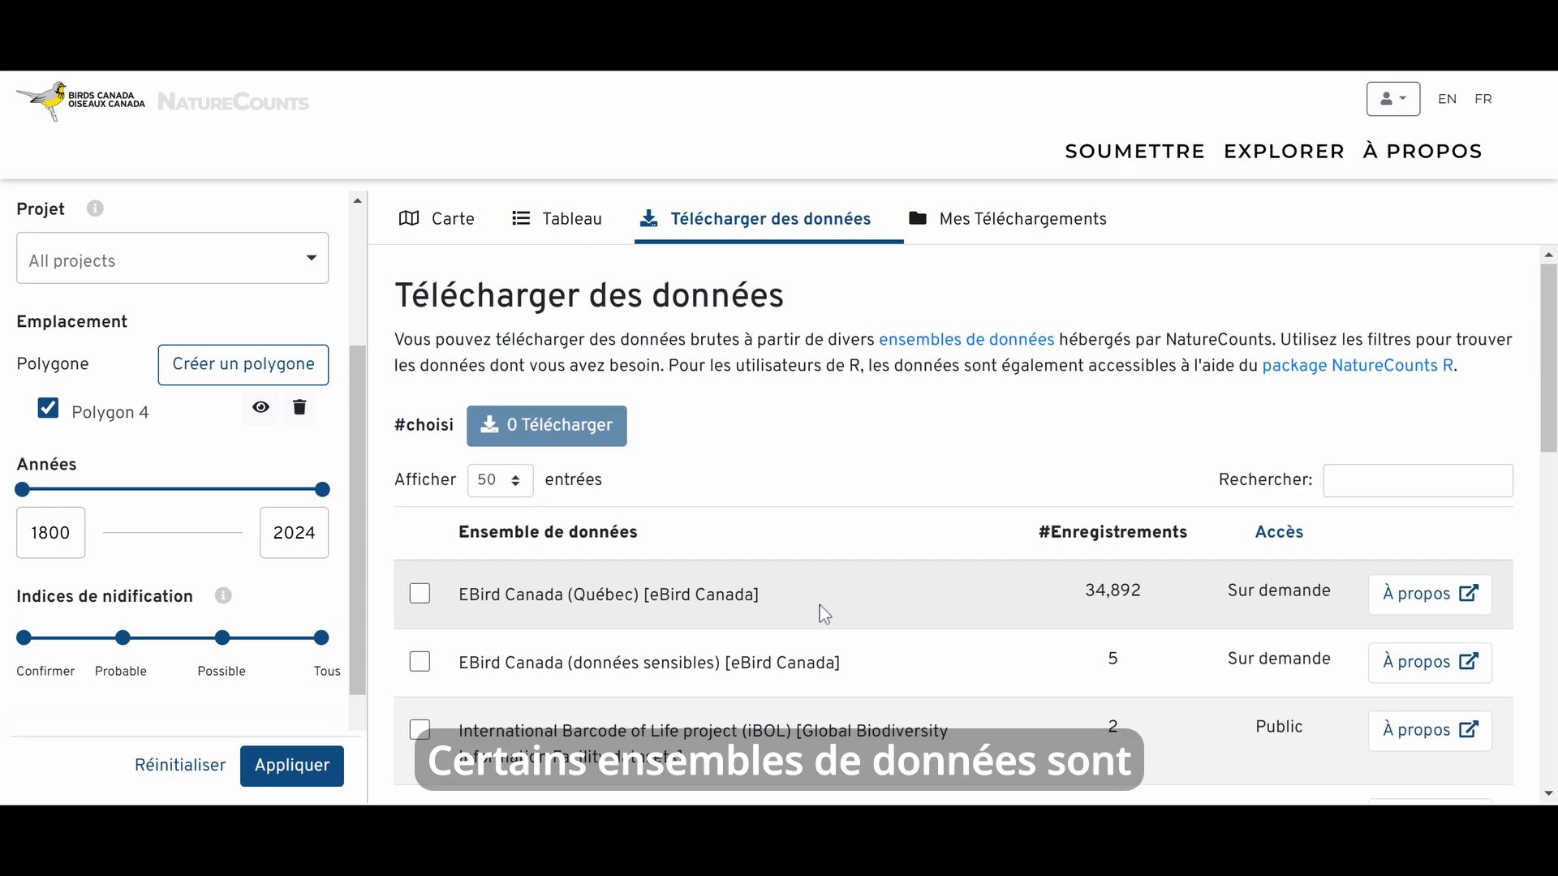
Review which datasets within the polygon are Public and which are available Sur demande.
{"action": "scroll", "coordinate": [824, 614], "scroll_direction": "down", "scroll_amount": 3}
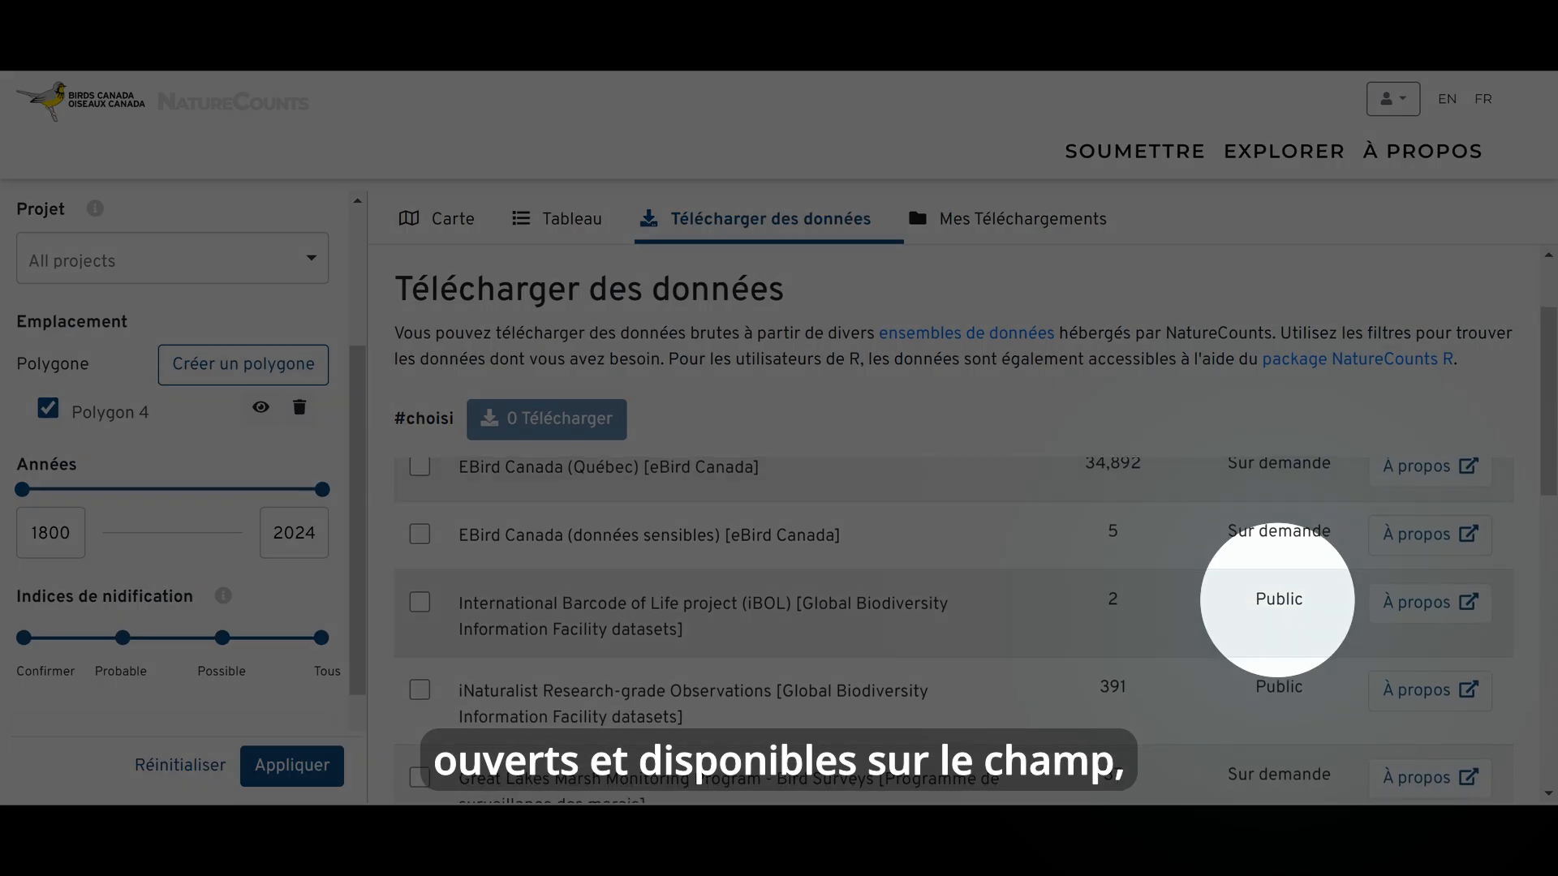
{"action": "scroll", "coordinate": [954, 625], "scroll_direction": "down", "scroll_amount": 2}
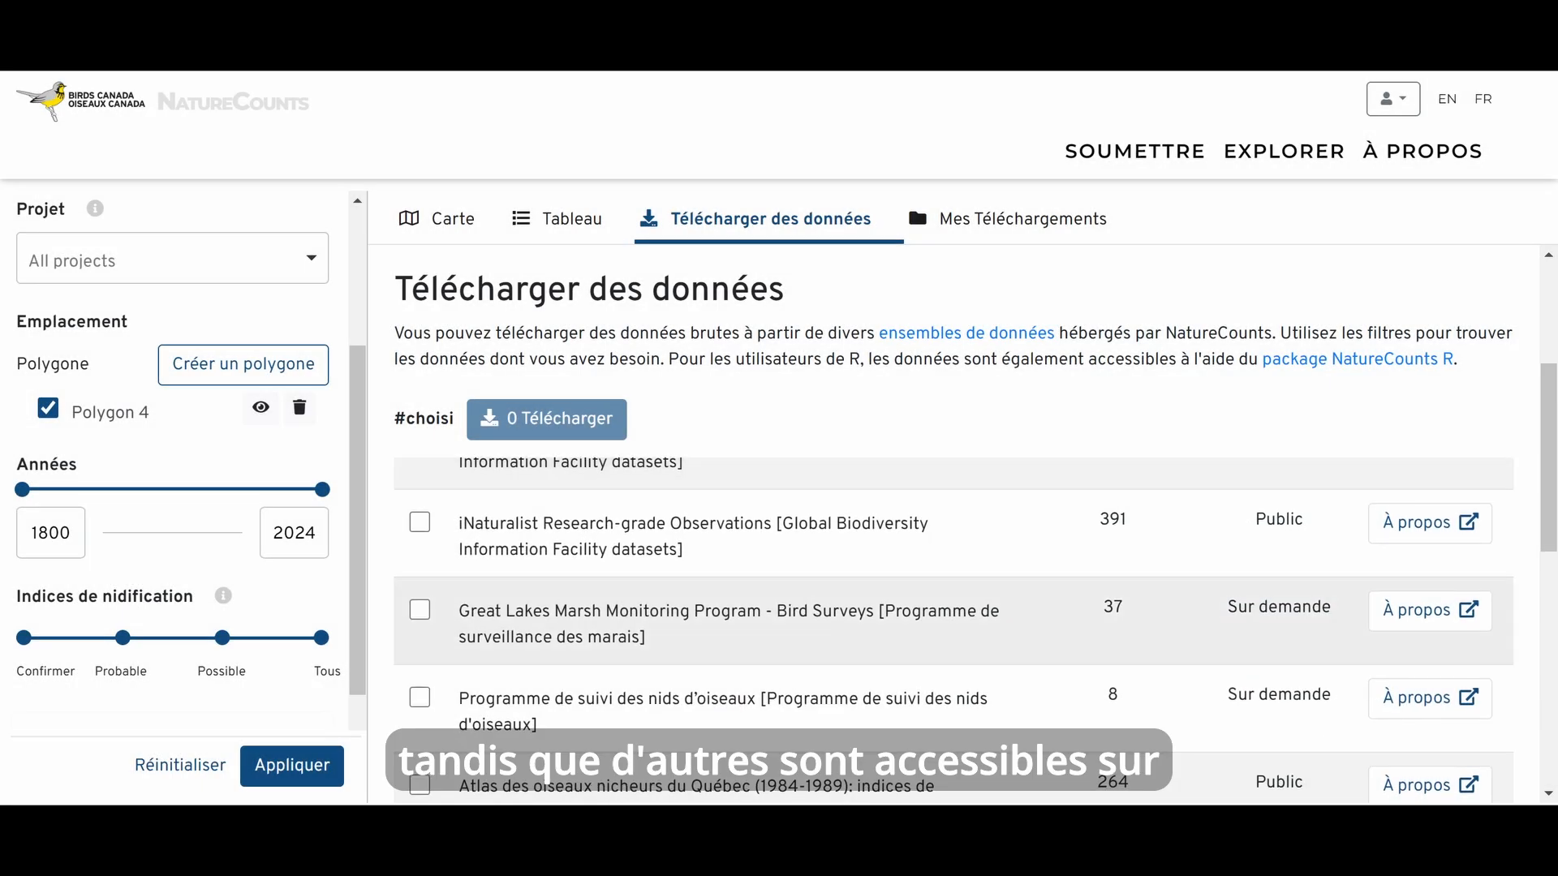
{"action": "scroll", "coordinate": [953, 625], "scroll_direction": "down", "scroll_amount": 3}
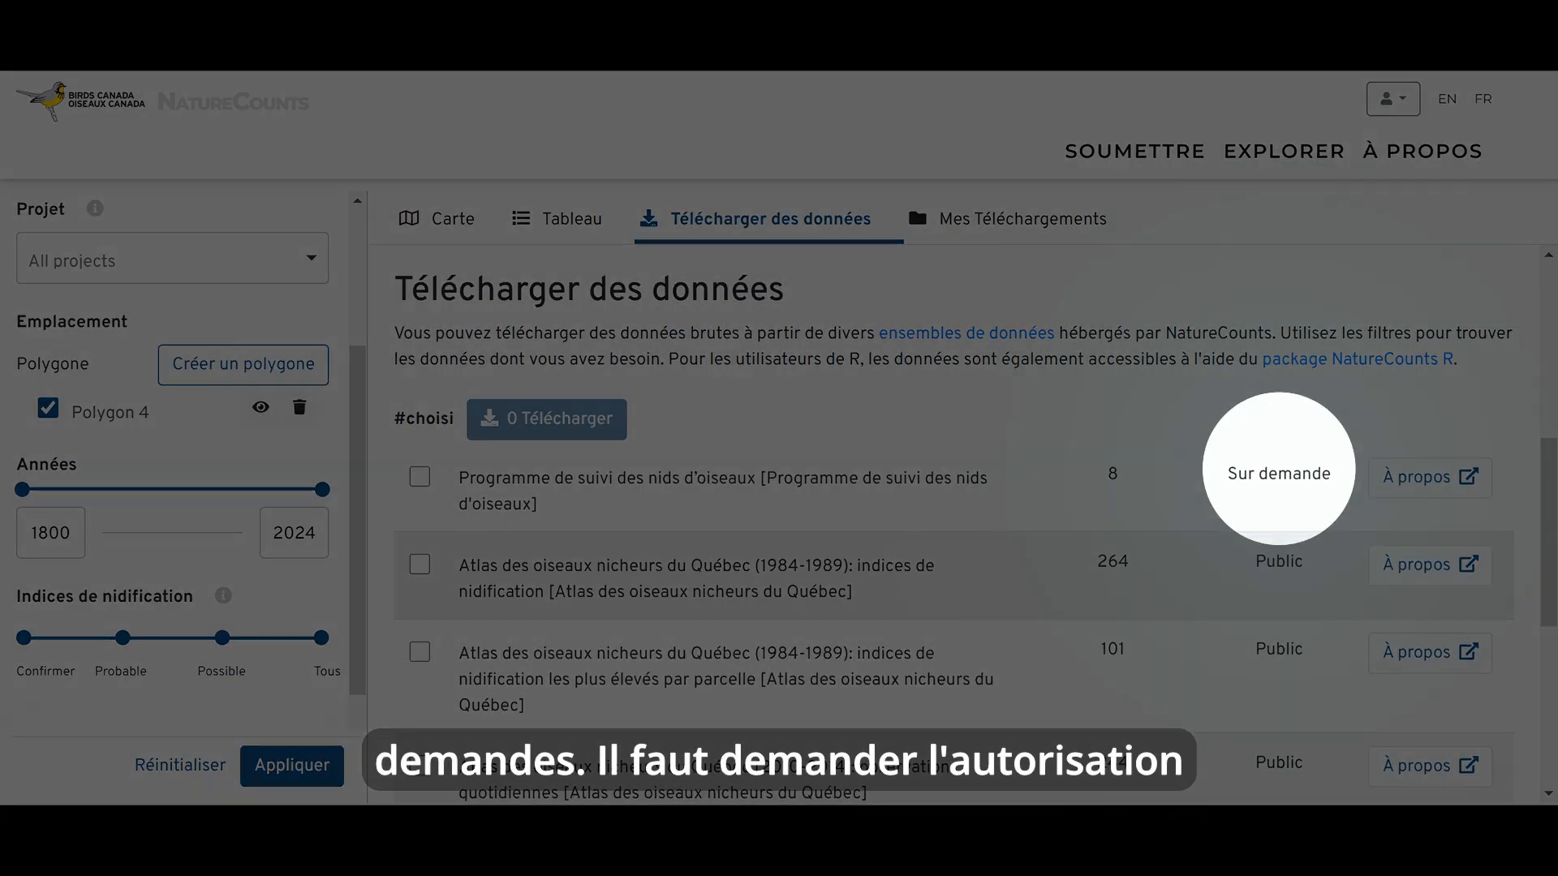
{"action": "scroll", "coordinate": [953, 624], "scroll_direction": "down", "scroll_amount": 3}
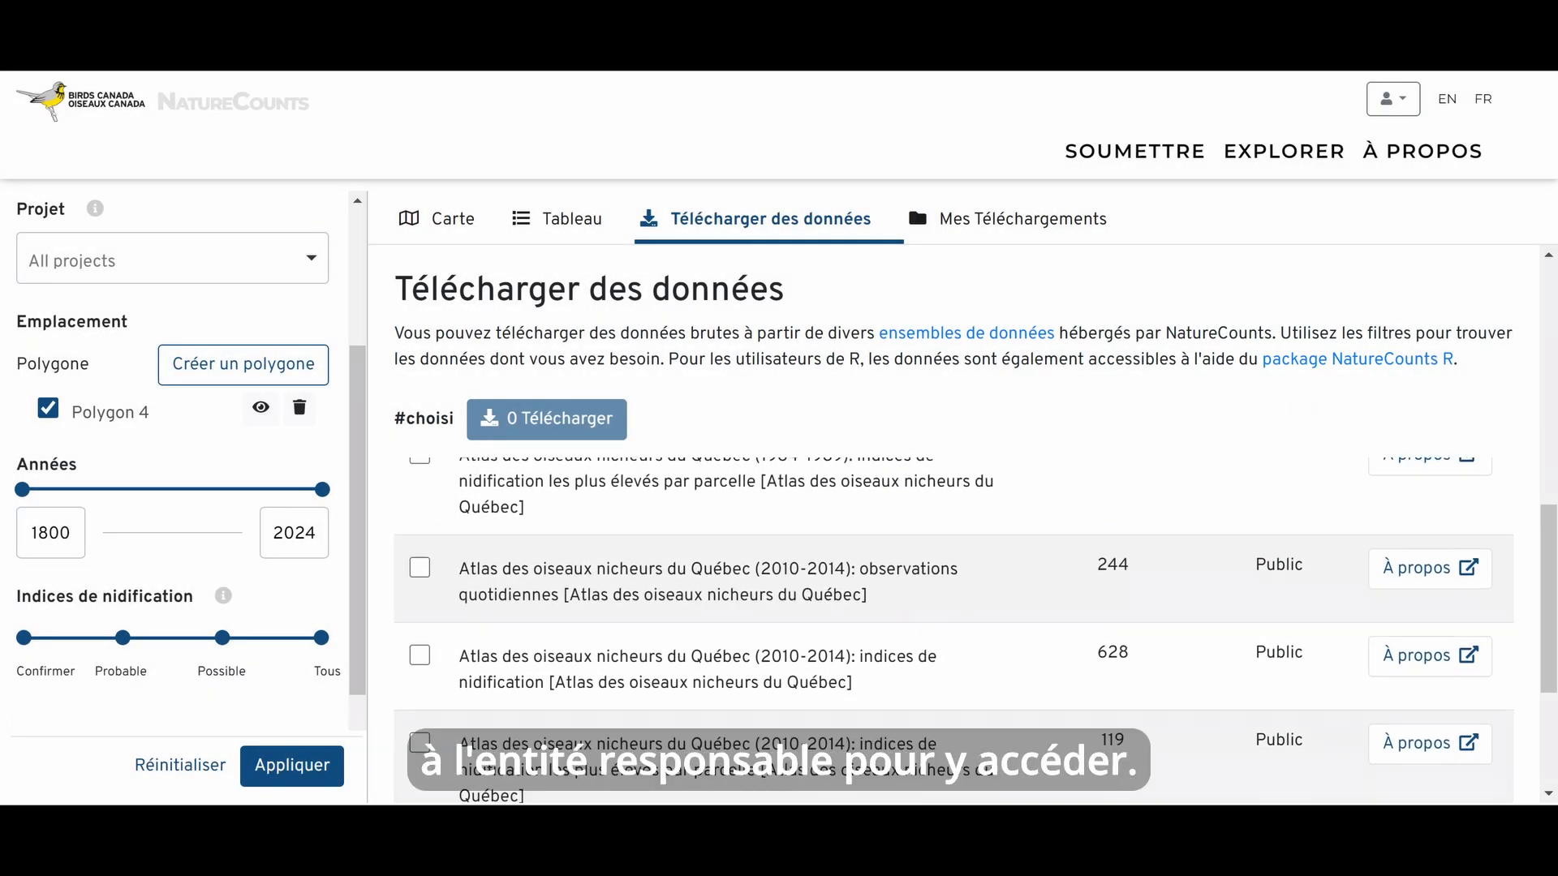
{"action": "scroll", "coordinate": [954, 625], "scroll_direction": "down", "scroll_amount": 3}
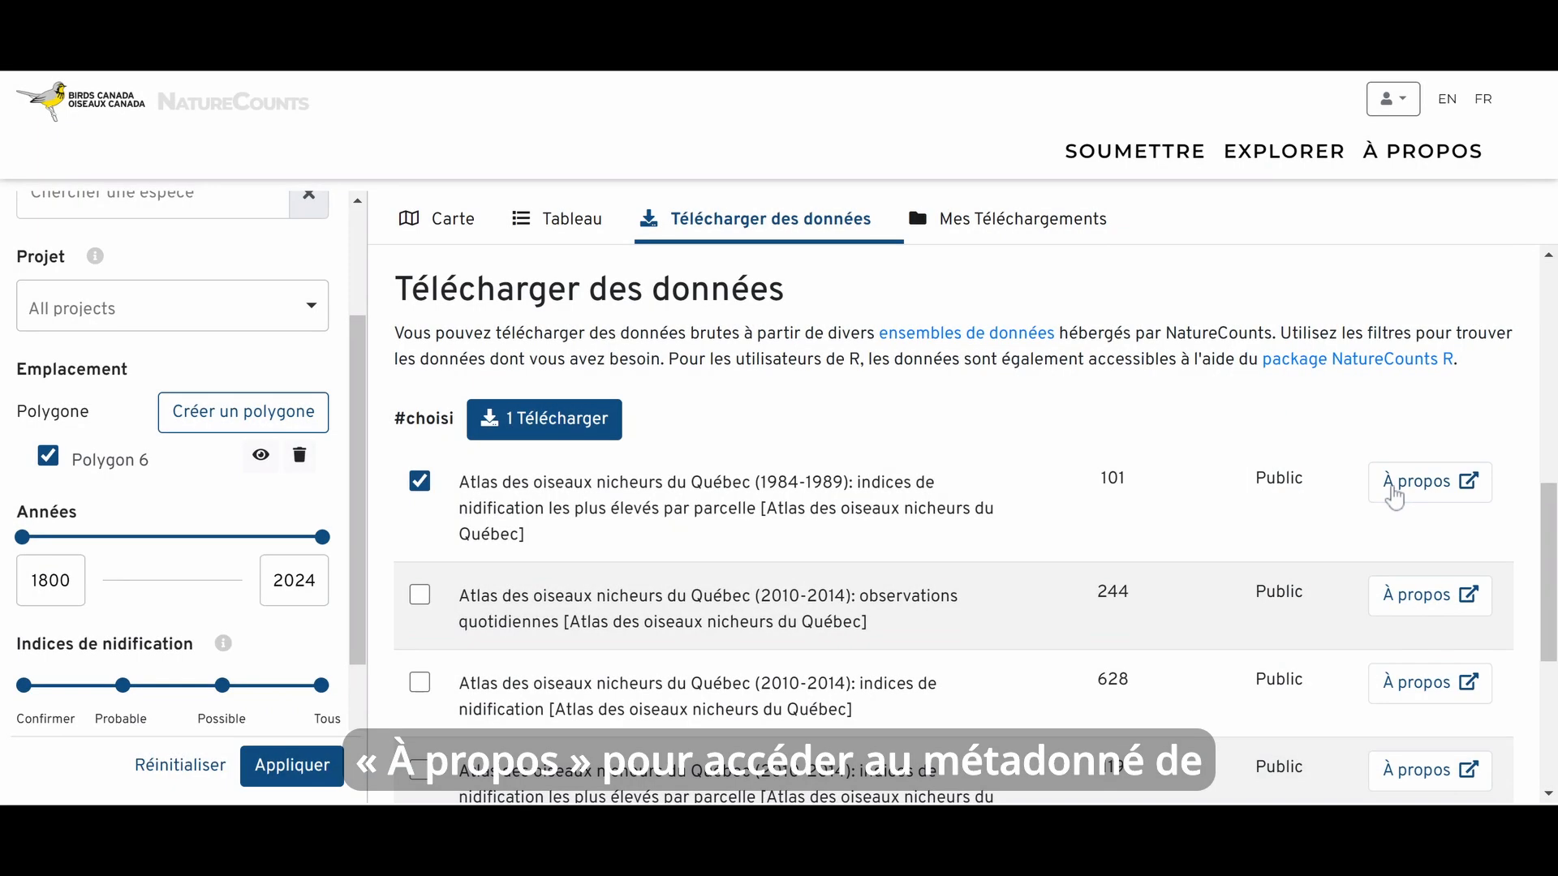
Read the metadata page of the Québec breeding bird atlas dataset (1984-1989) with the highest breeding evidence per square.
{"action": "left_click", "coordinate": [1394, 485]}
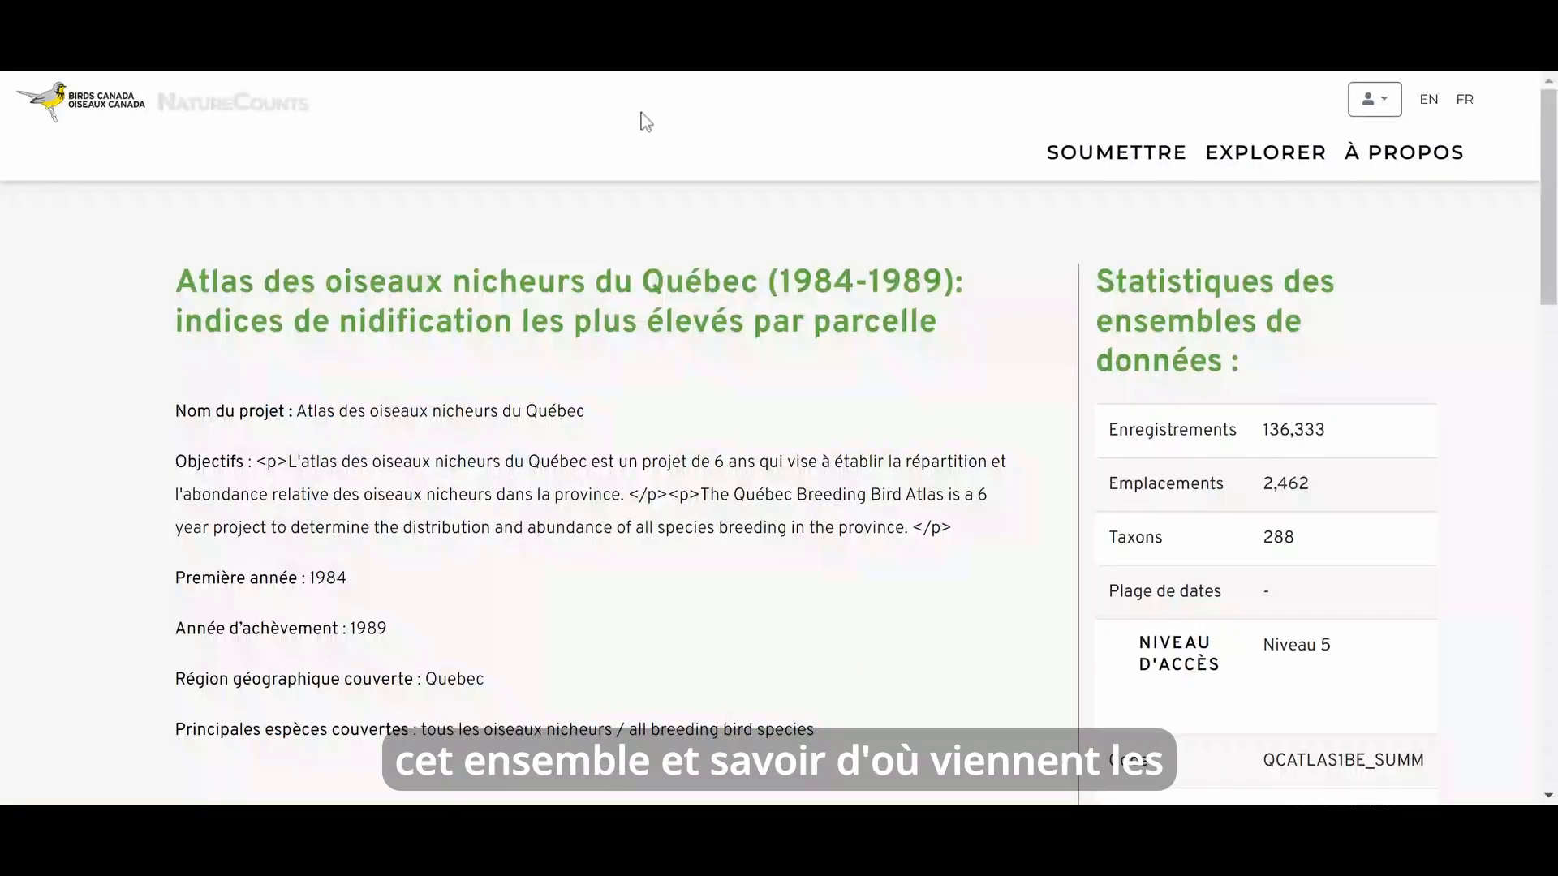
{"action": "scroll", "coordinate": [645, 126], "scroll_direction": "down", "scroll_amount": 2}
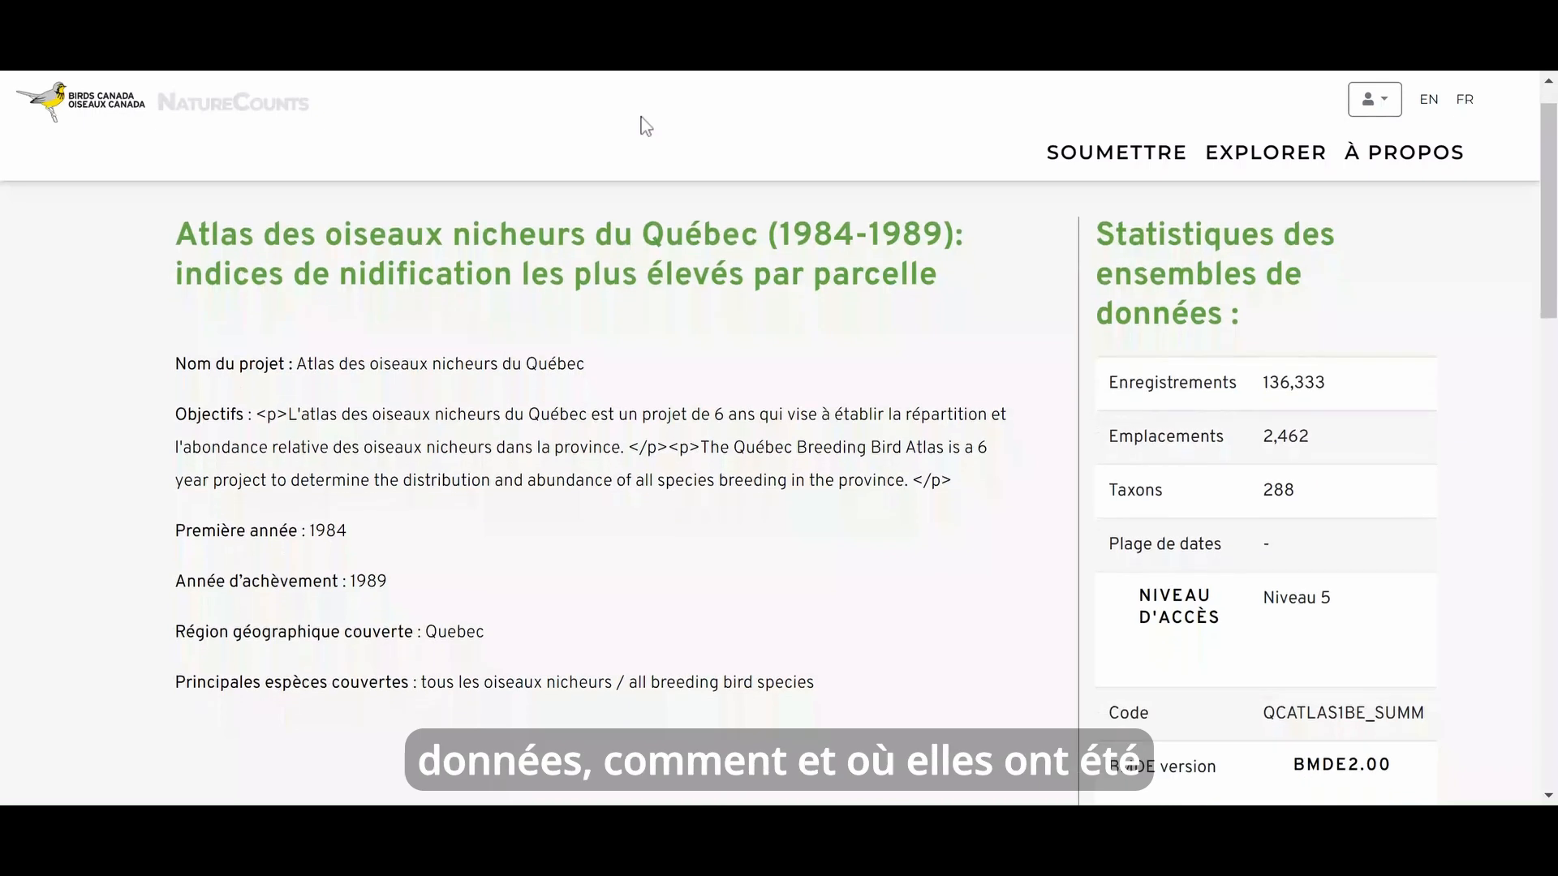
{"action": "scroll", "coordinate": [779, 463], "scroll_direction": "down", "scroll_amount": 2}
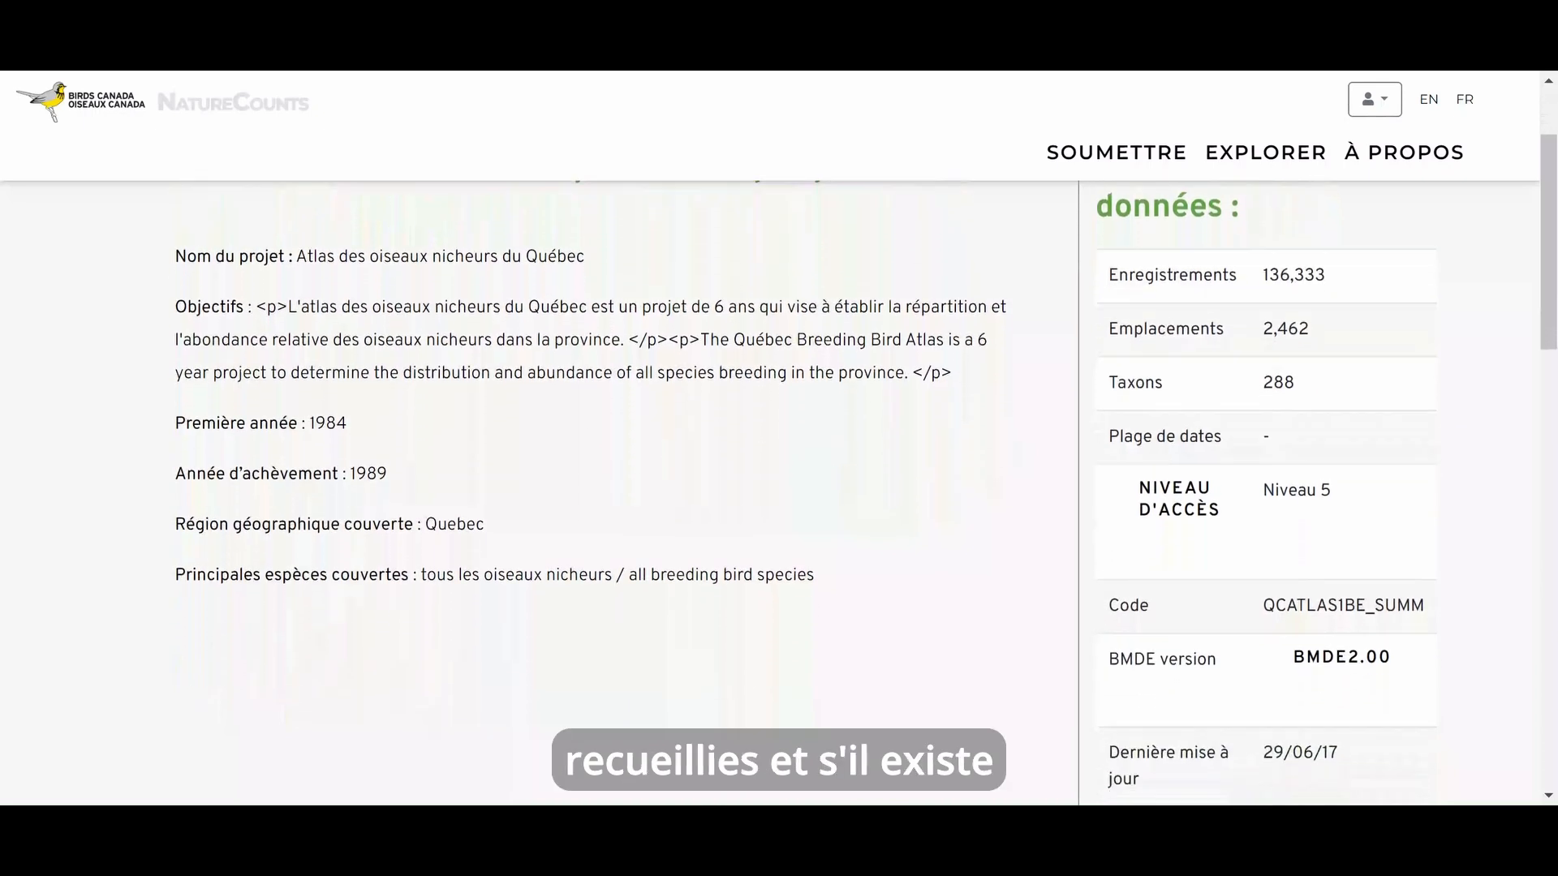
{"action": "scroll", "coordinate": [779, 462], "scroll_direction": "down", "scroll_amount": 3}
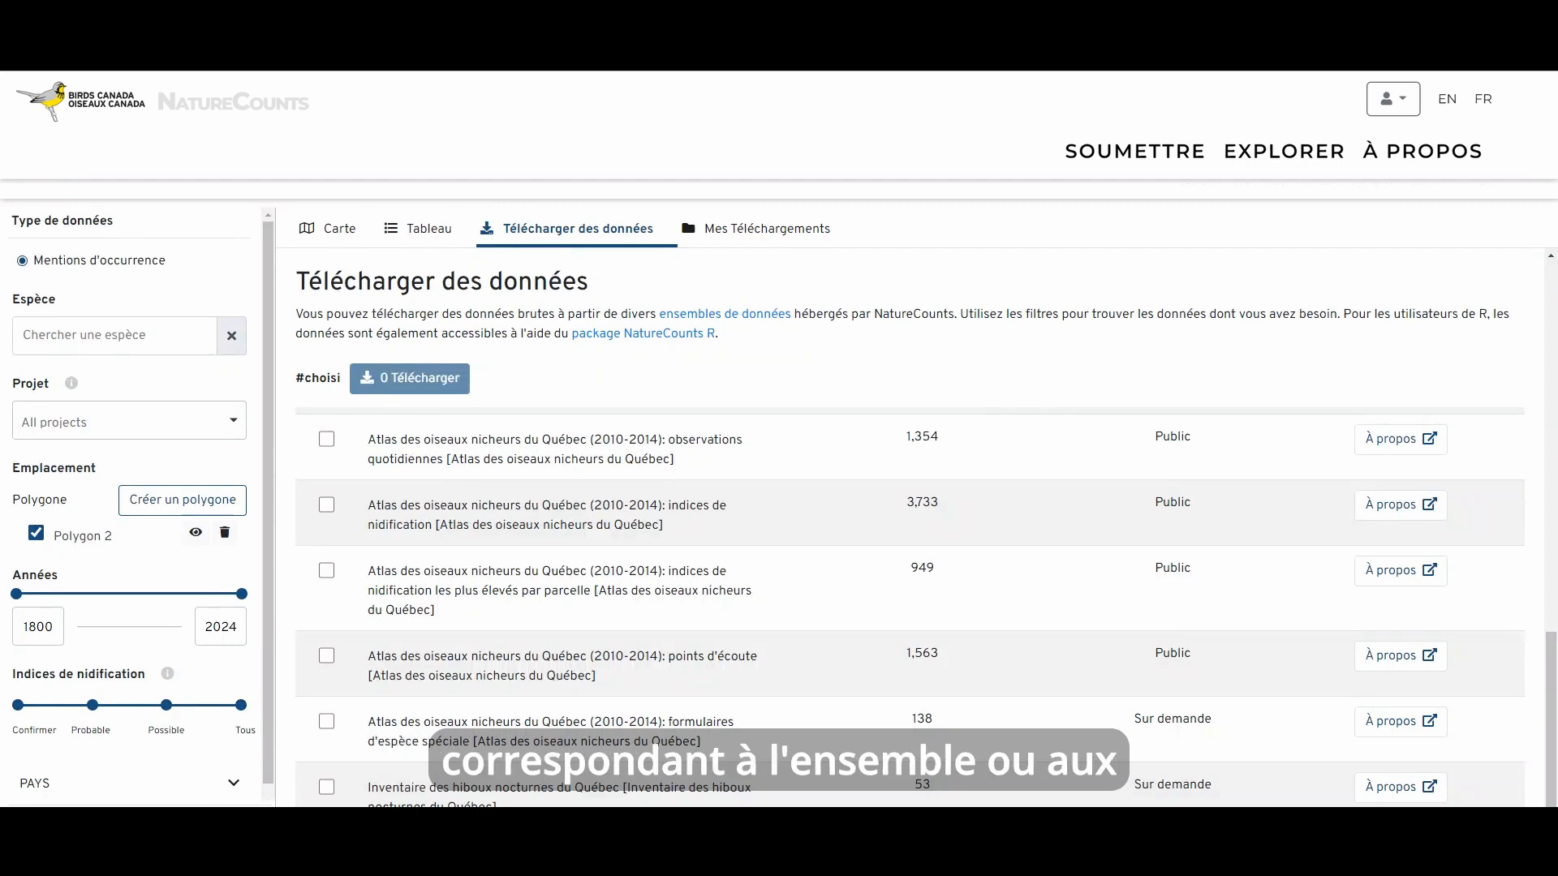
Select the Québec atlas (2010-2014) datasets for observations quotidiennes, indices de nidification and indices les plus élevés par parcelle, and request their download.
{"action": "left_click", "coordinate": [325, 442]}
{"action": "left_click", "coordinate": [326, 570]}
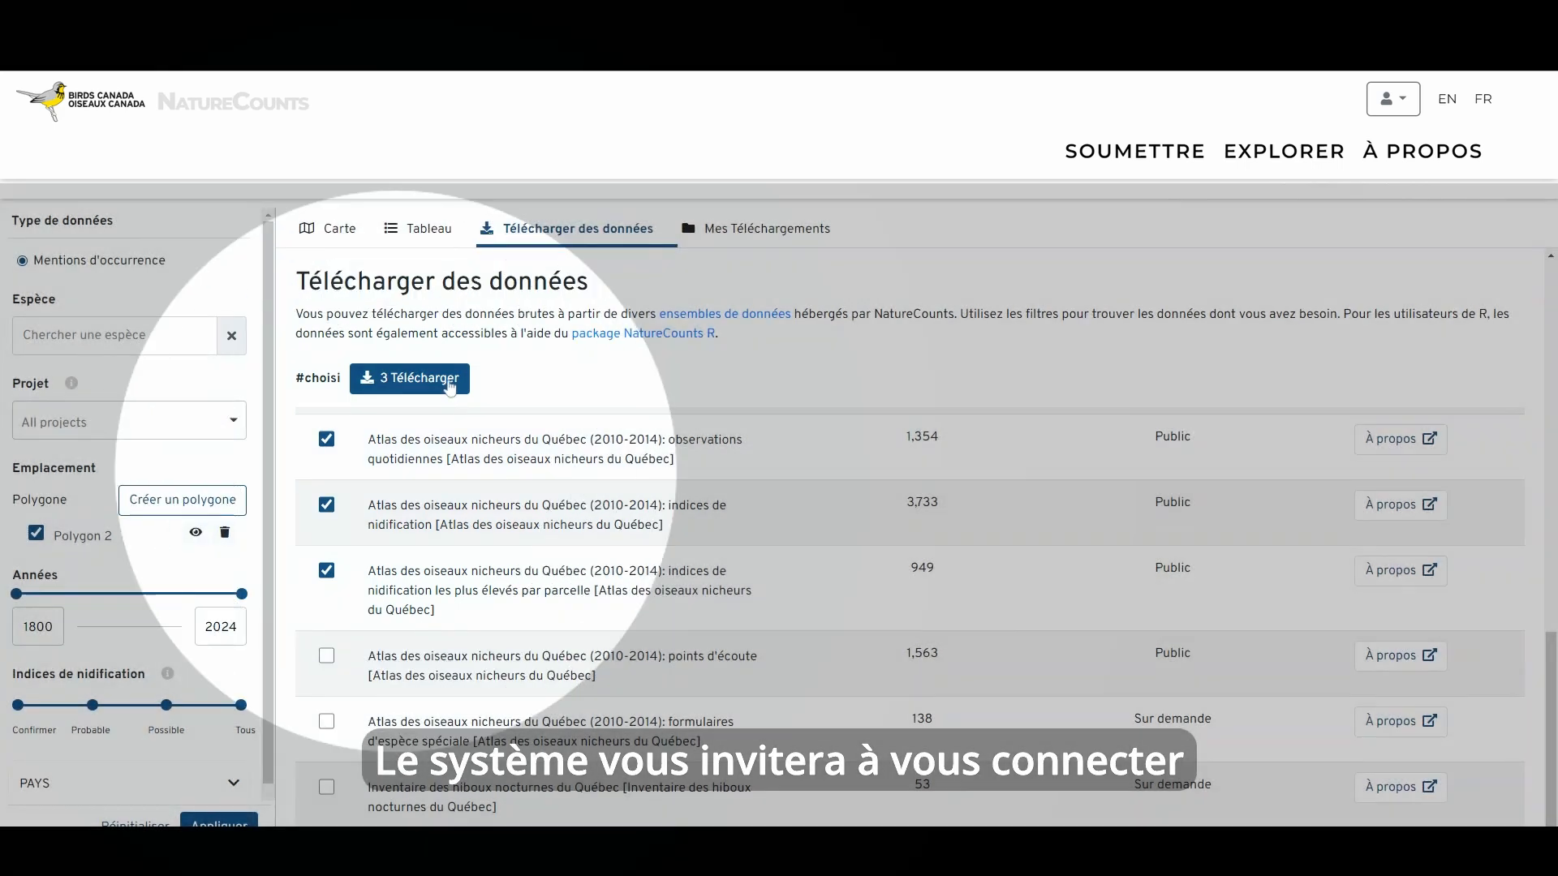
{"action": "left_click", "coordinate": [453, 385]}
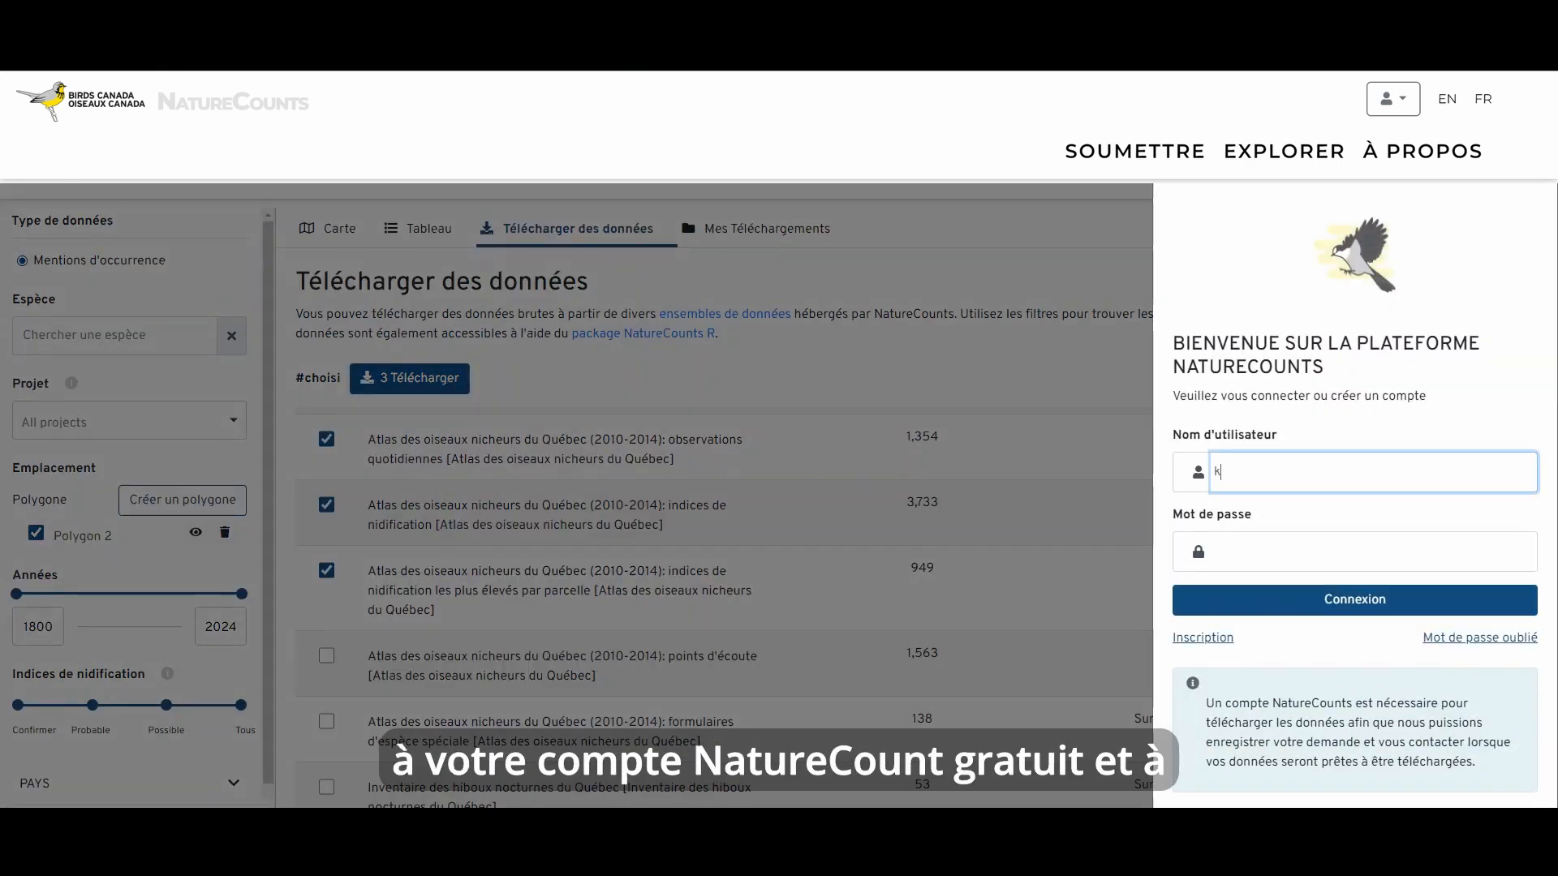
Sign in to the NatureCounts account with its username and submit the data request form.
{"action": "type", "text": "horn"}
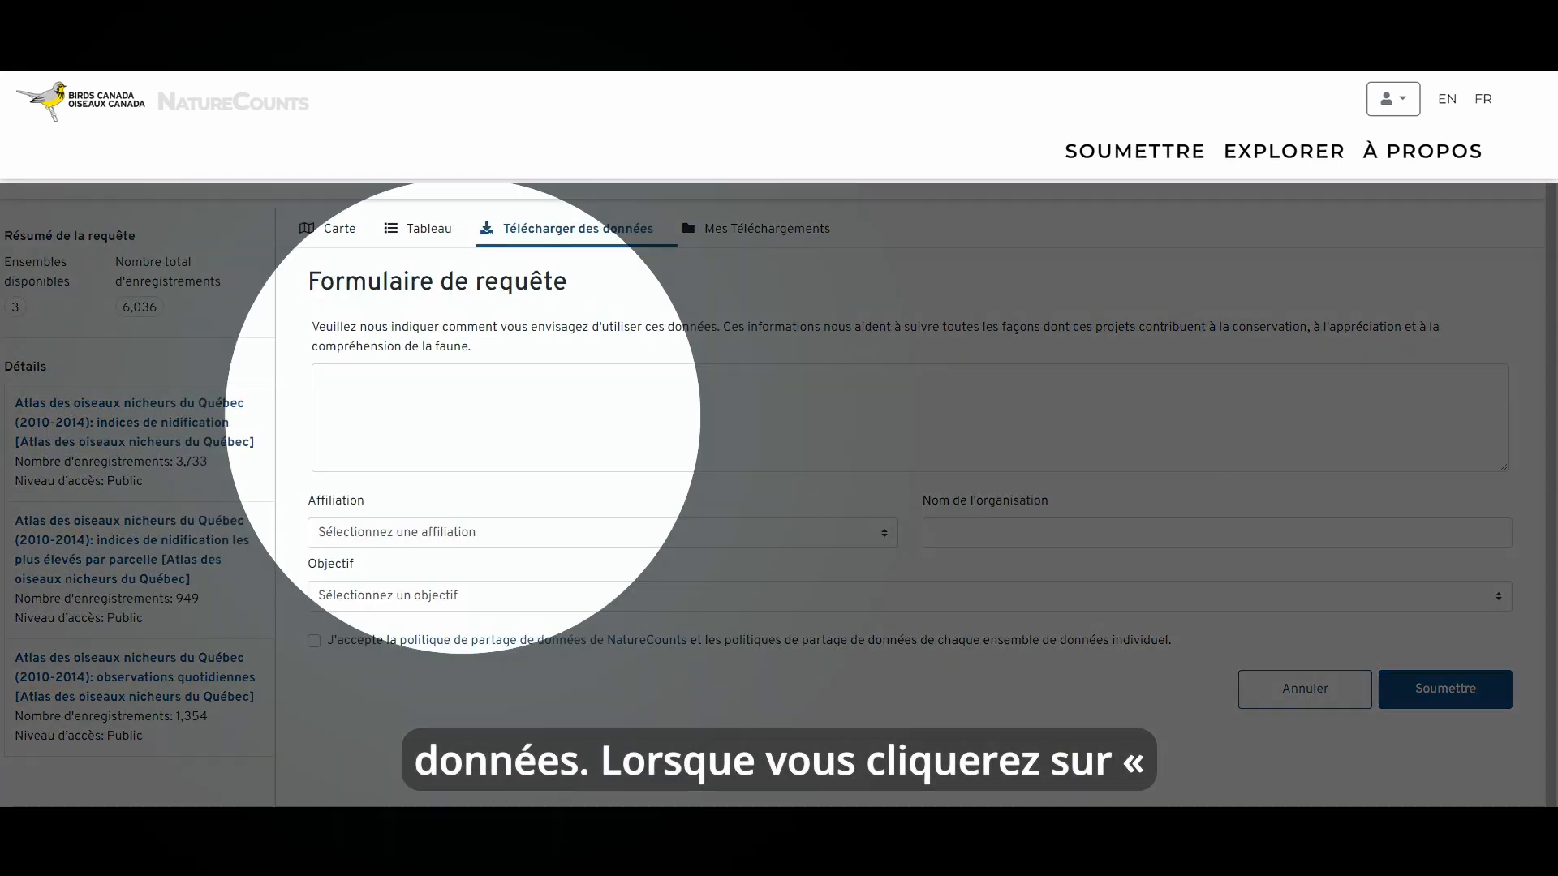
{"action": "left_click", "coordinate": [463, 416]}
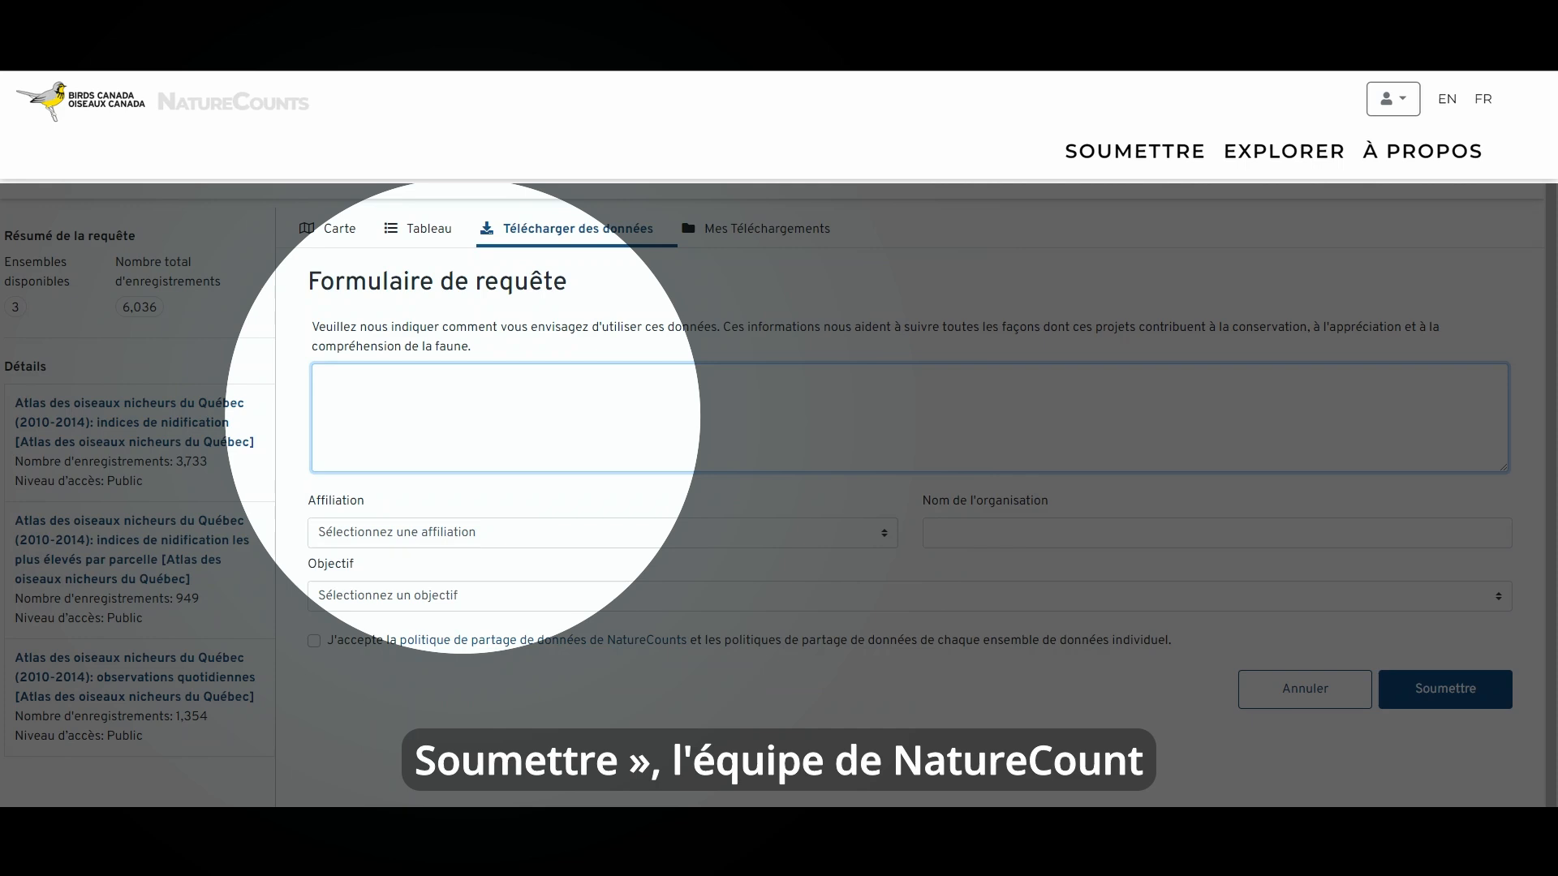
{"action": "left_click", "coordinate": [1444, 689]}
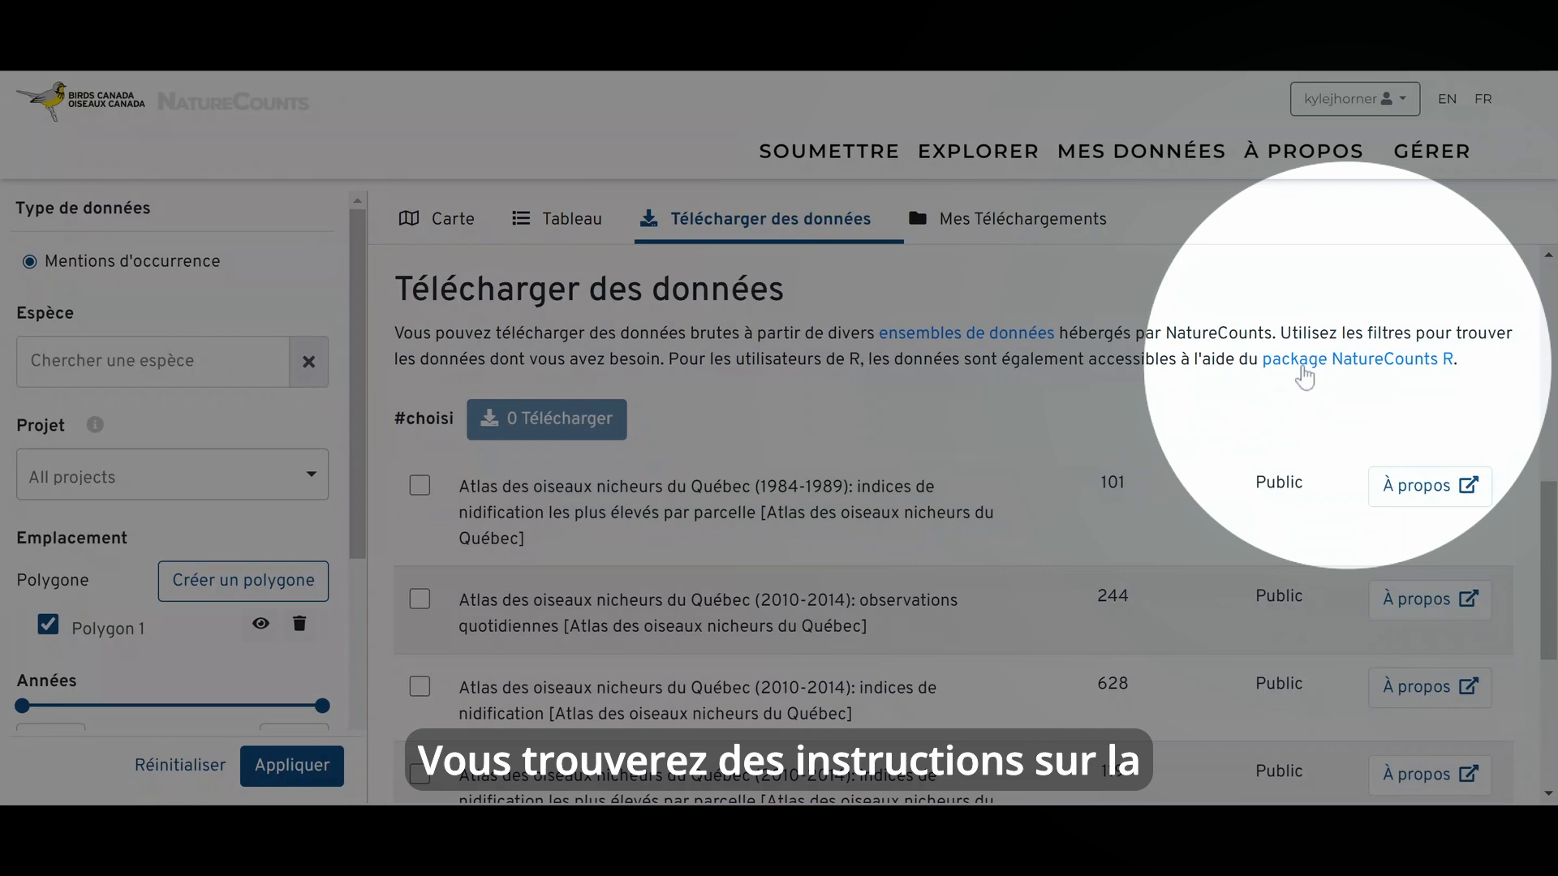
Open the NatureCounts R package documentation and examine its installation, usage, count and data fetching instructions.
{"action": "left_click", "coordinate": [1302, 365]}
{"action": "scroll", "coordinate": [779, 438], "scroll_direction": "down", "scroll_amount": 3}
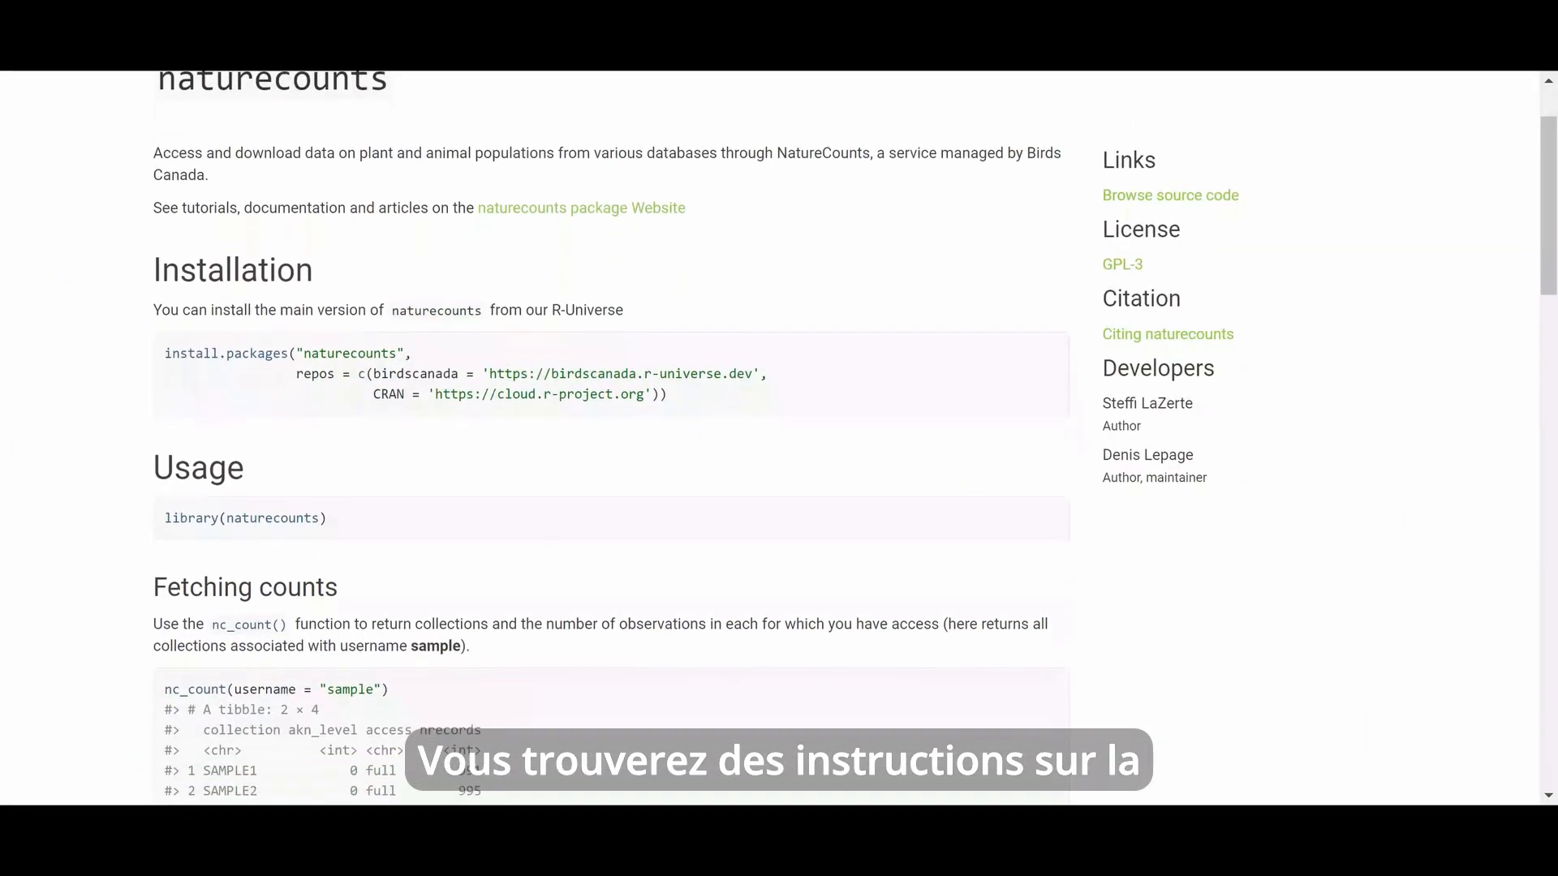
{"action": "scroll", "coordinate": [779, 438], "scroll_direction": "down", "scroll_amount": 3}
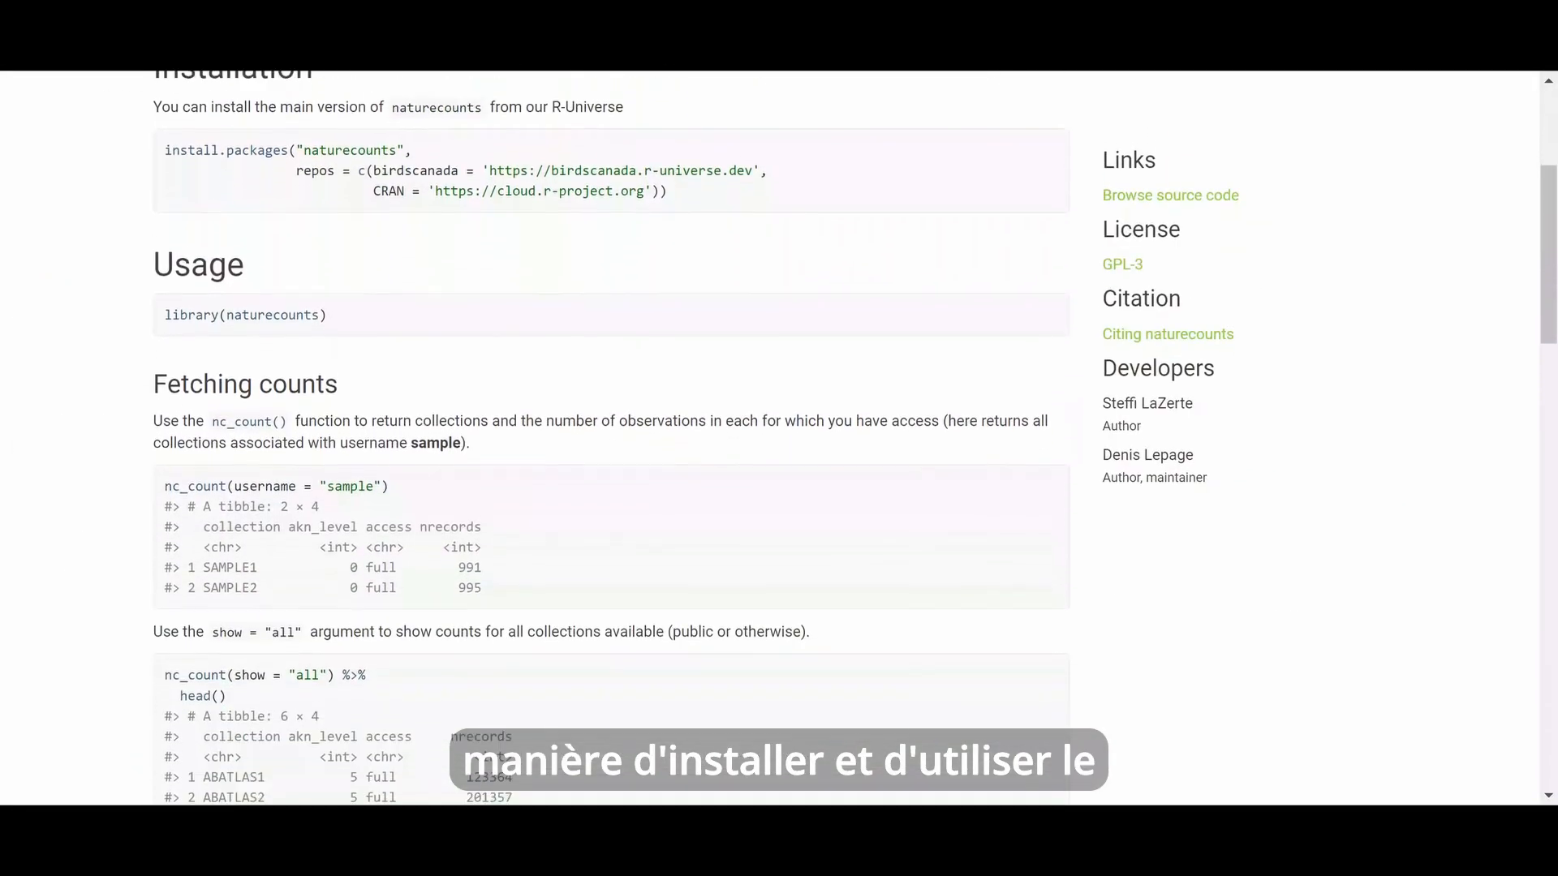
{"action": "scroll", "coordinate": [611, 438], "scroll_direction": "down", "scroll_amount": 4}
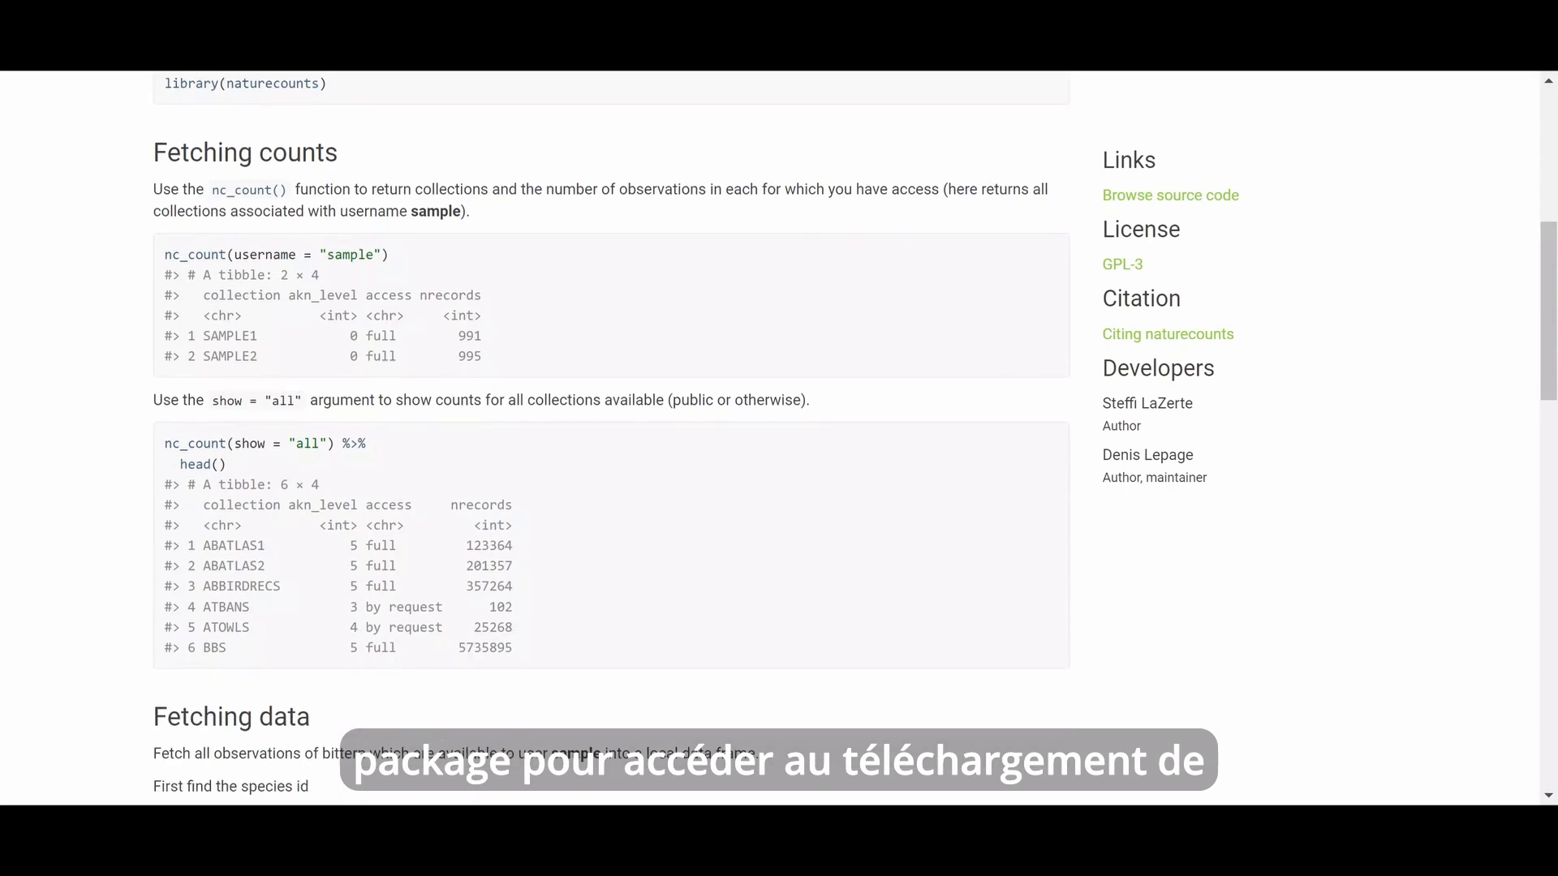
{"action": "scroll", "coordinate": [610, 438], "scroll_direction": "down", "scroll_amount": 4}
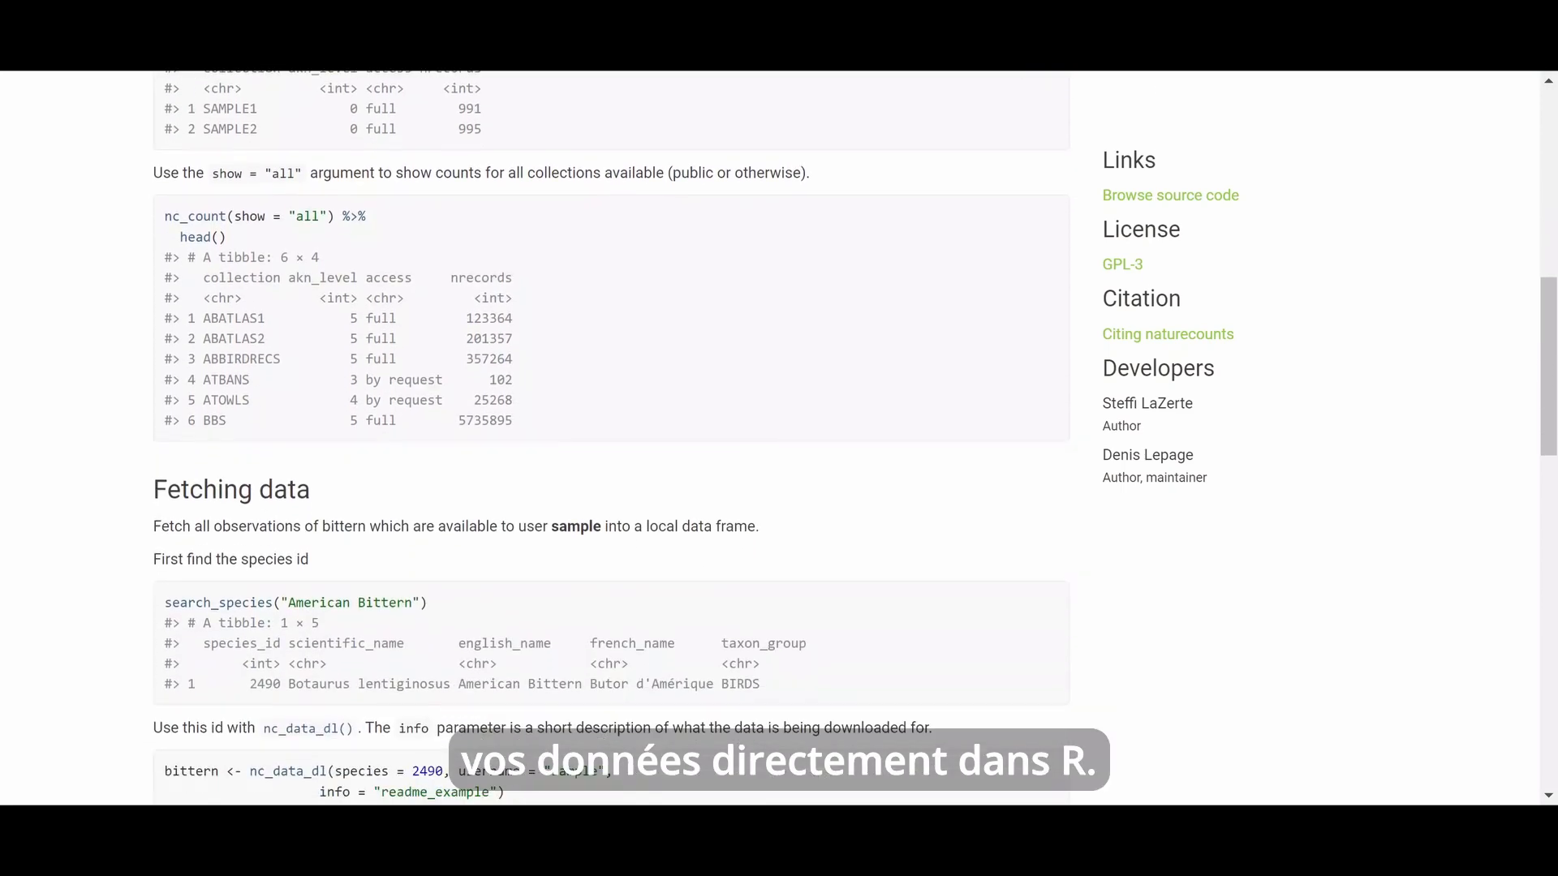
{"action": "scroll", "coordinate": [611, 438], "scroll_direction": "down", "scroll_amount": 3}
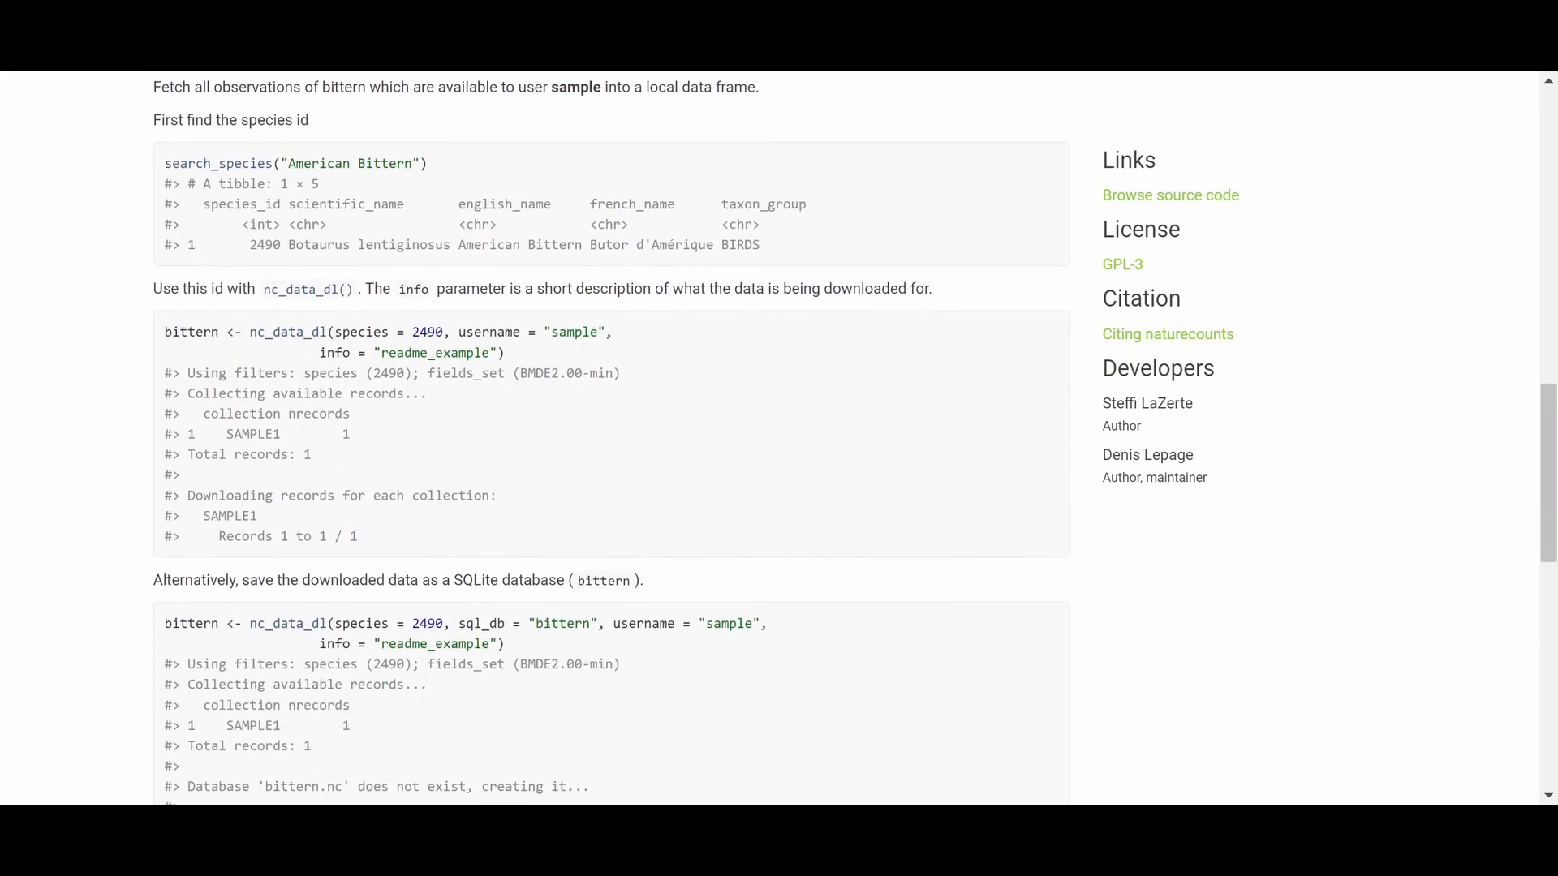